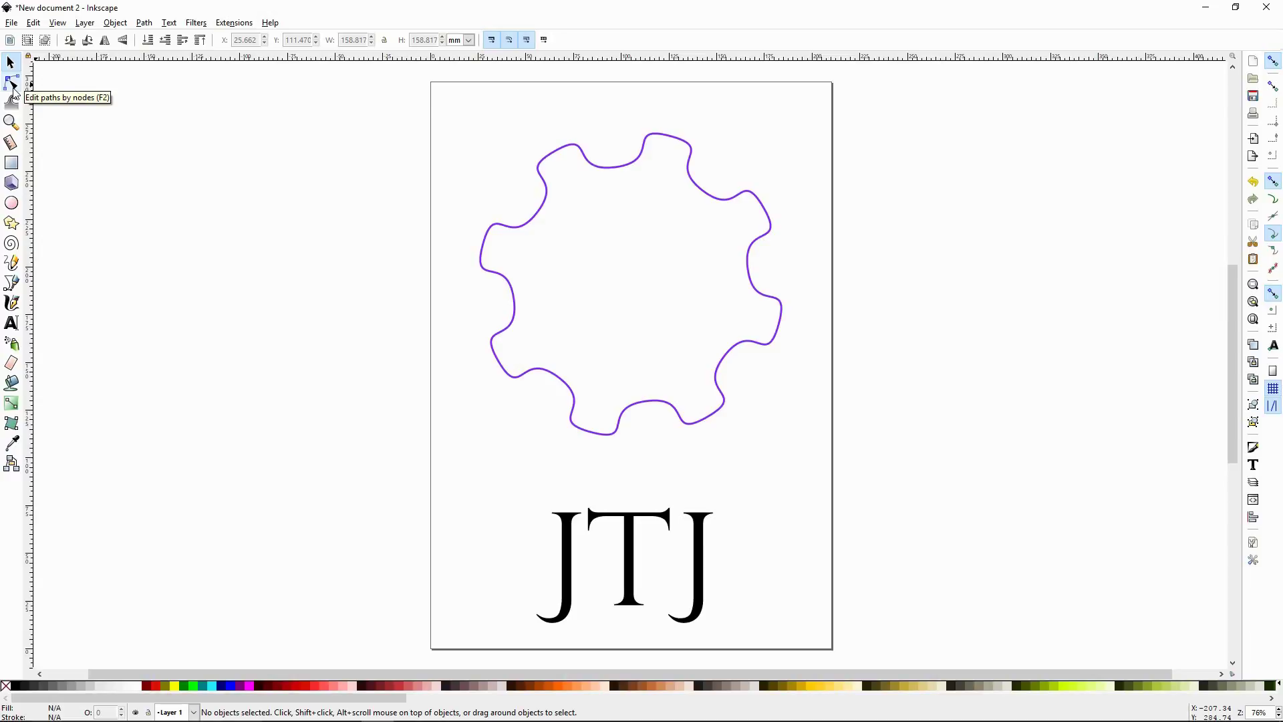
Show the gear outline's nodes in the Node tool and select its bottom node, hiding its handles.
left_click(13, 86)
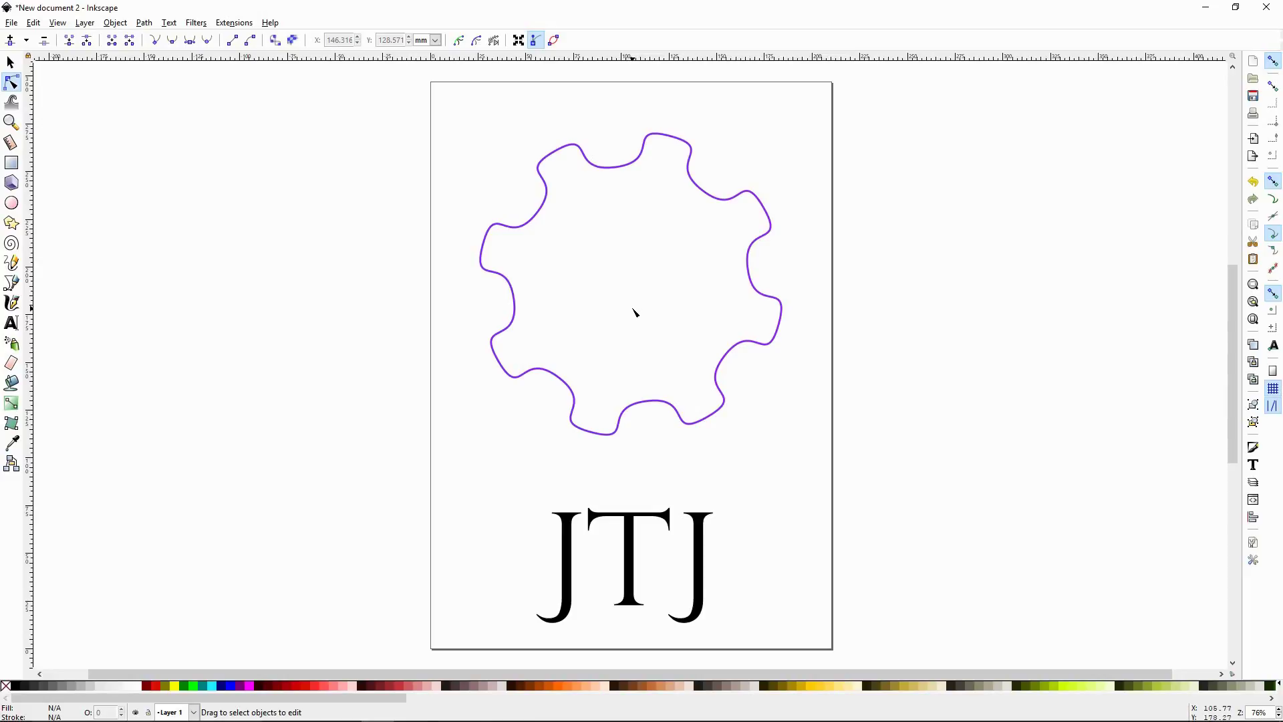
left_click(570, 389)
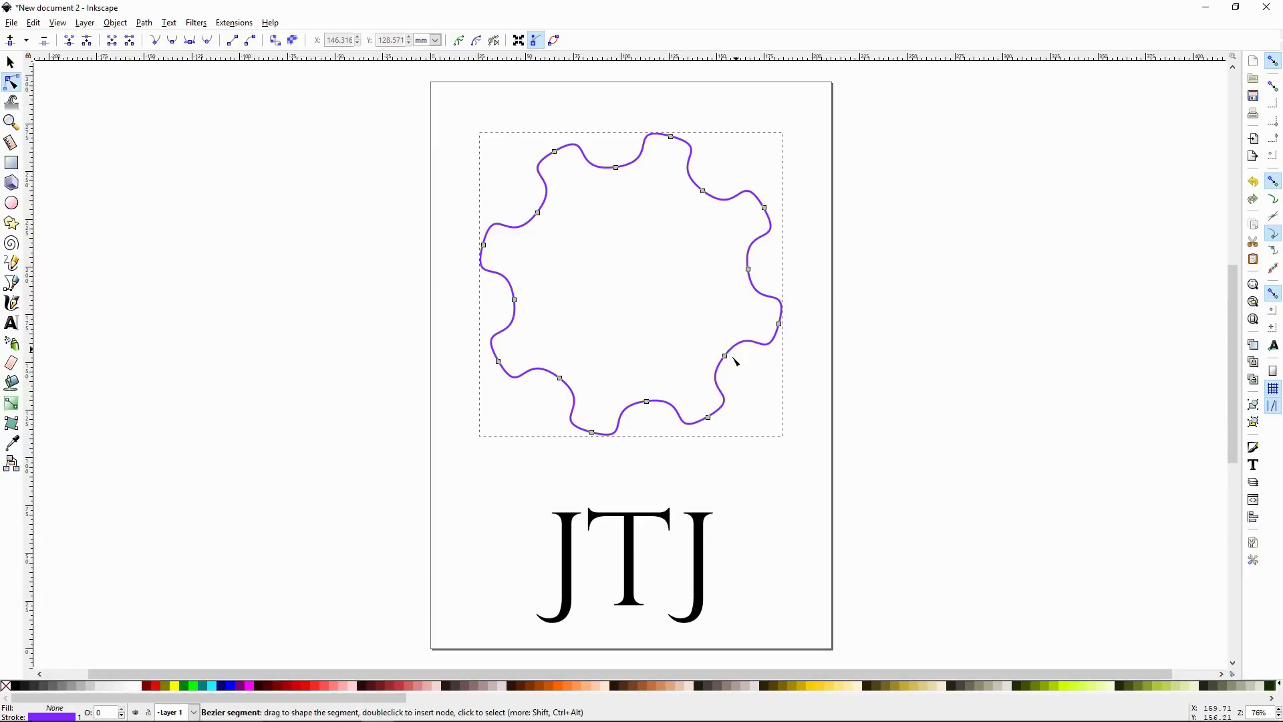
left_click(10, 62)
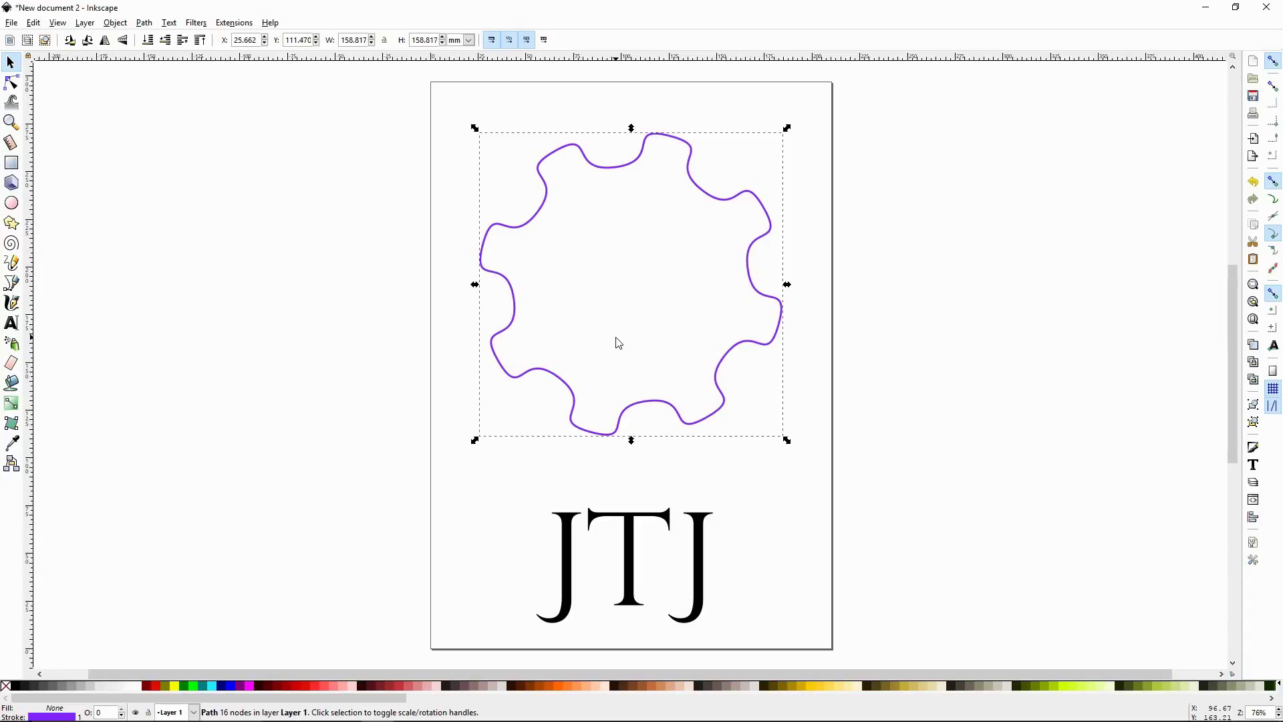
key("n")
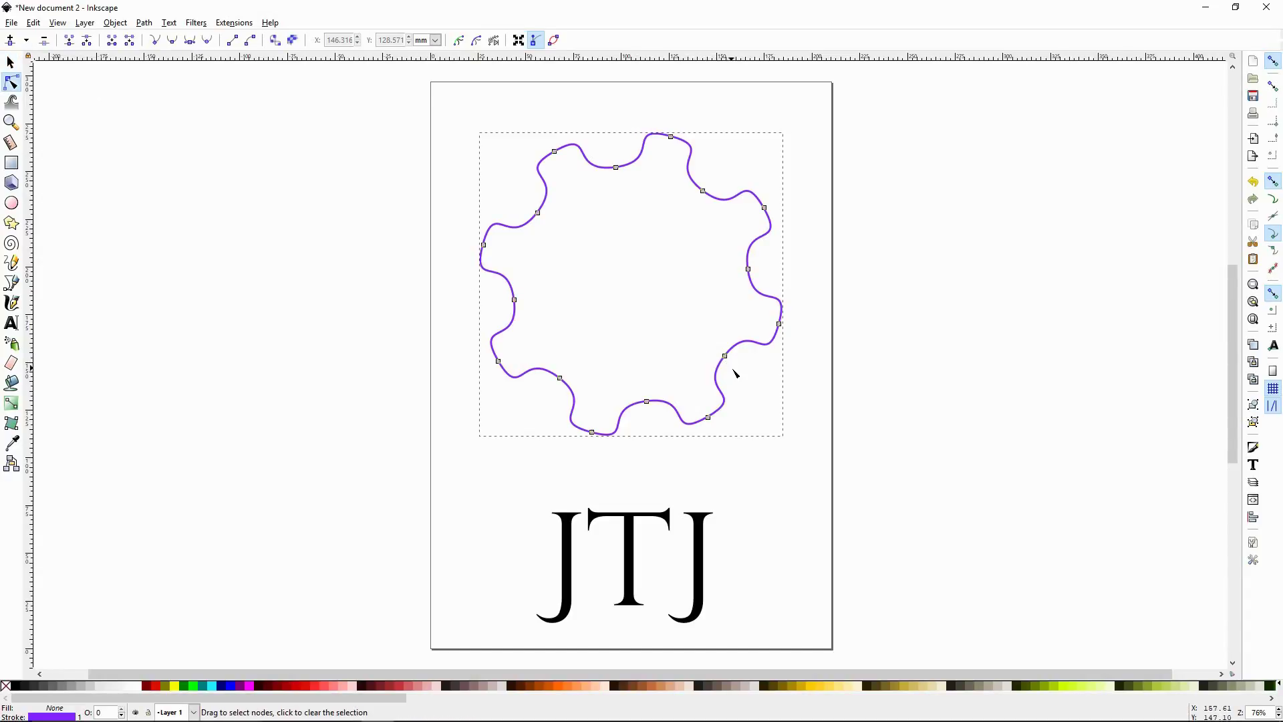
left_click(648, 403)
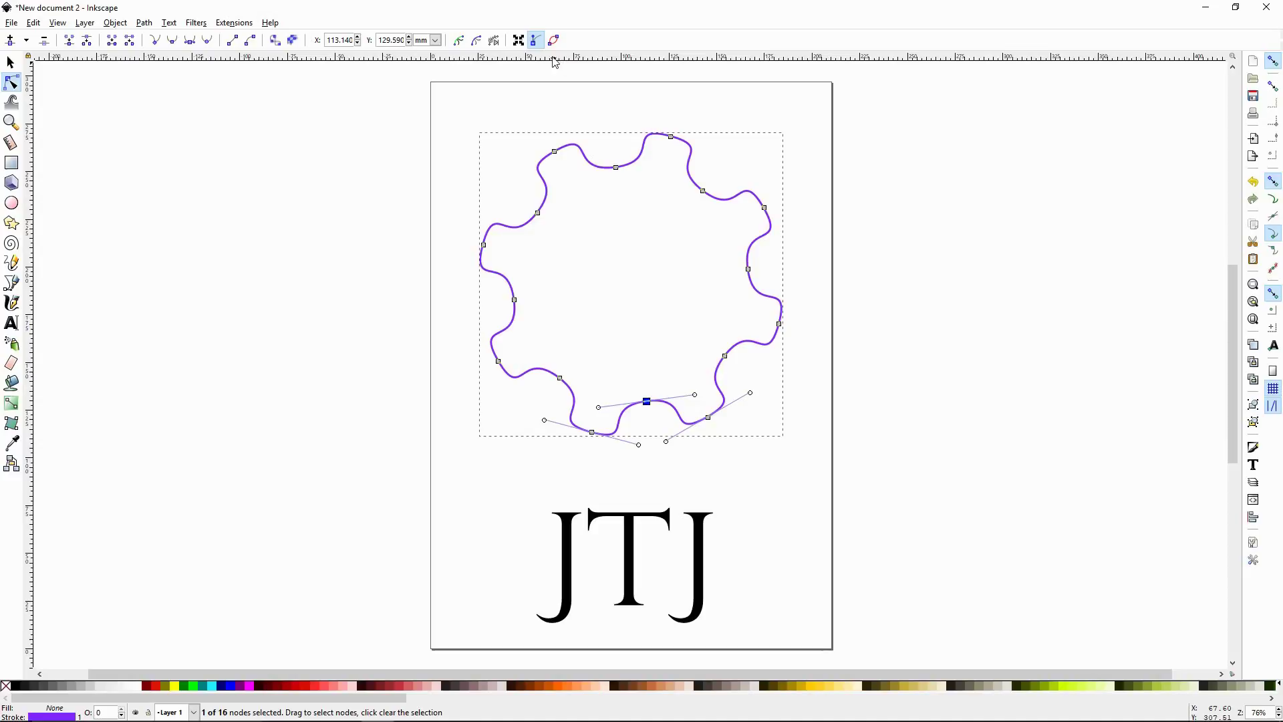
left_click(538, 41)
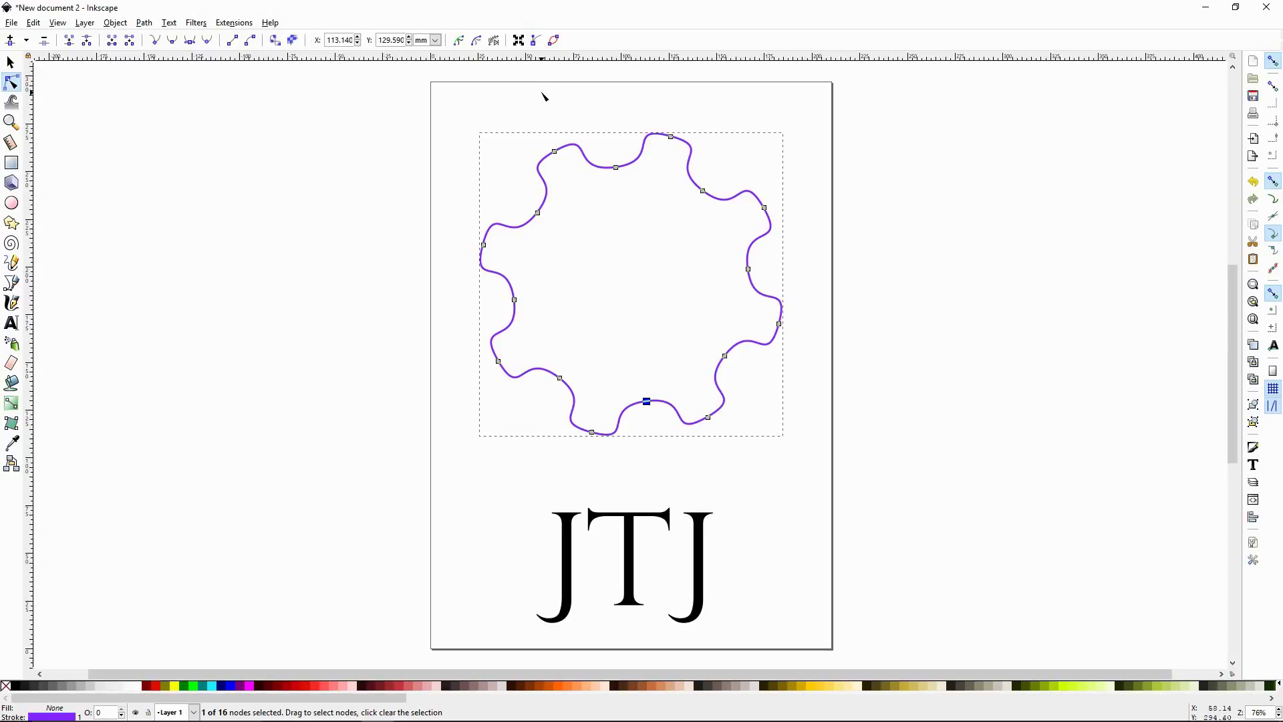
left_click(538, 41)
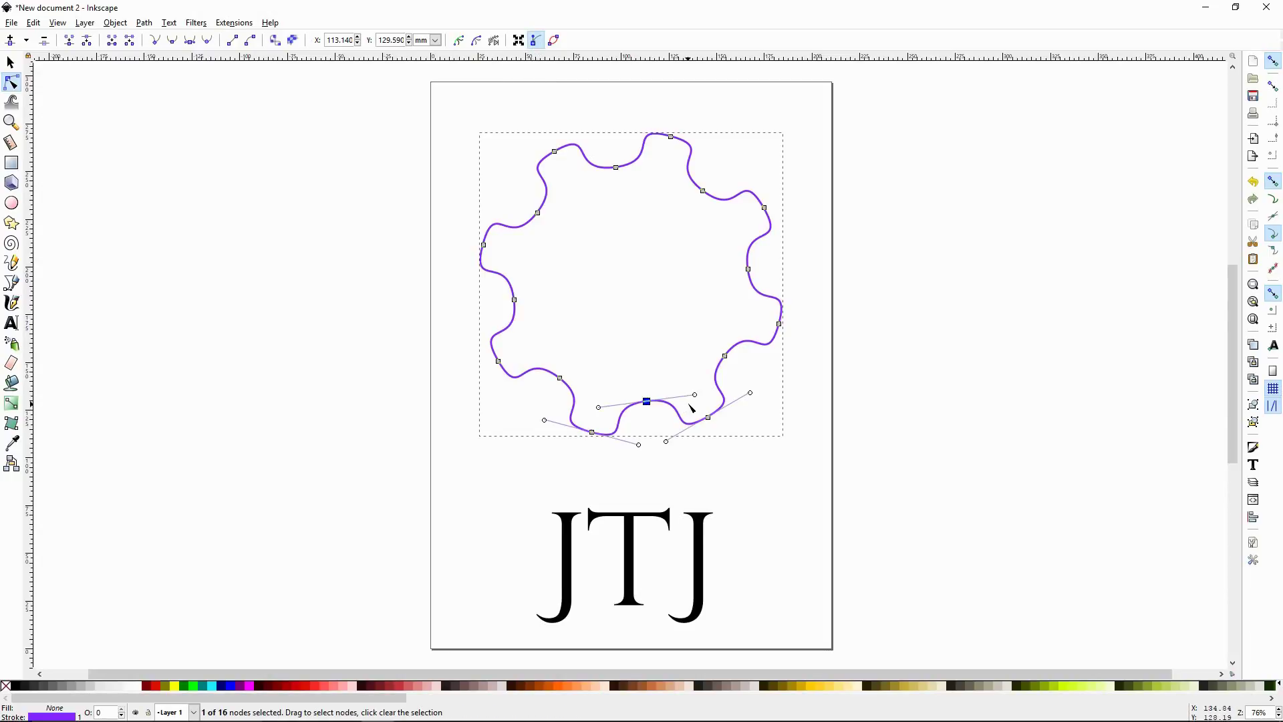
mouse_move(697, 397)
left_mouse_down()
mouse_move(675, 403)
mouse_move(695, 415)
mouse_move(675, 404)
mouse_move(688, 401)
mouse_move(671, 416)
mouse_move(671, 383)
mouse_move(670, 409)
mouse_move(673, 396)
left_mouse_up()
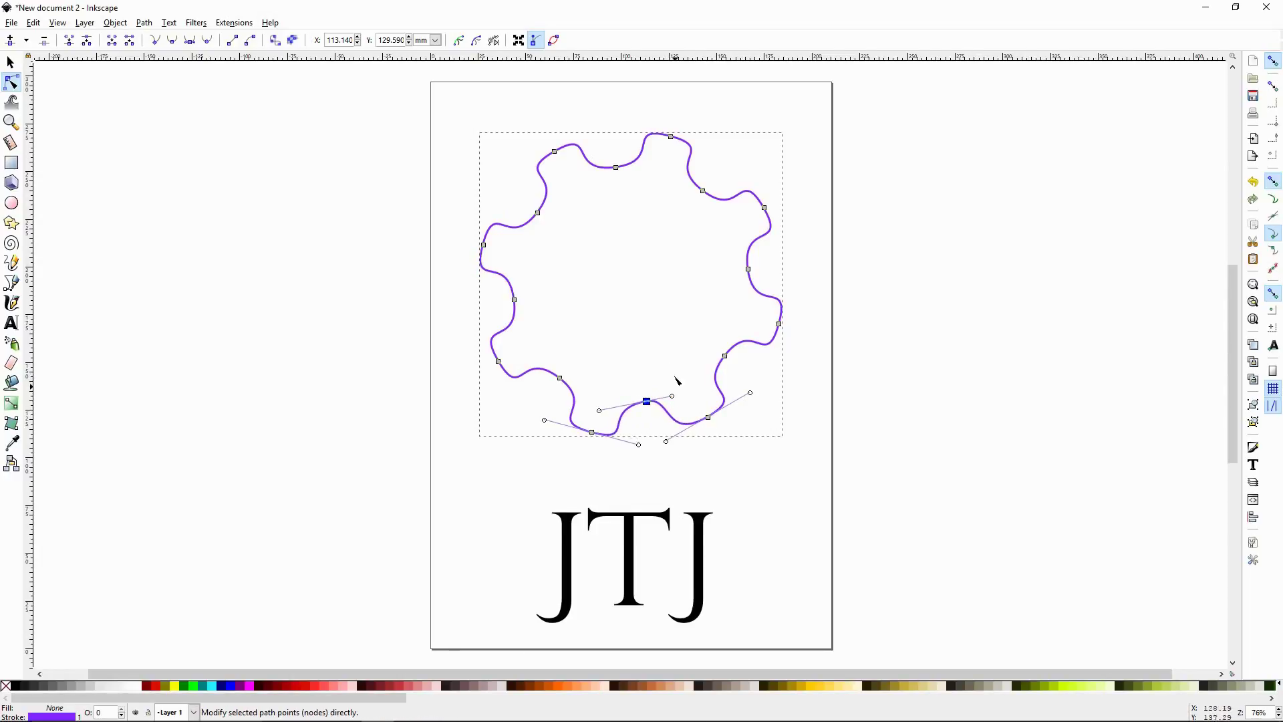
key("ctrl+z")
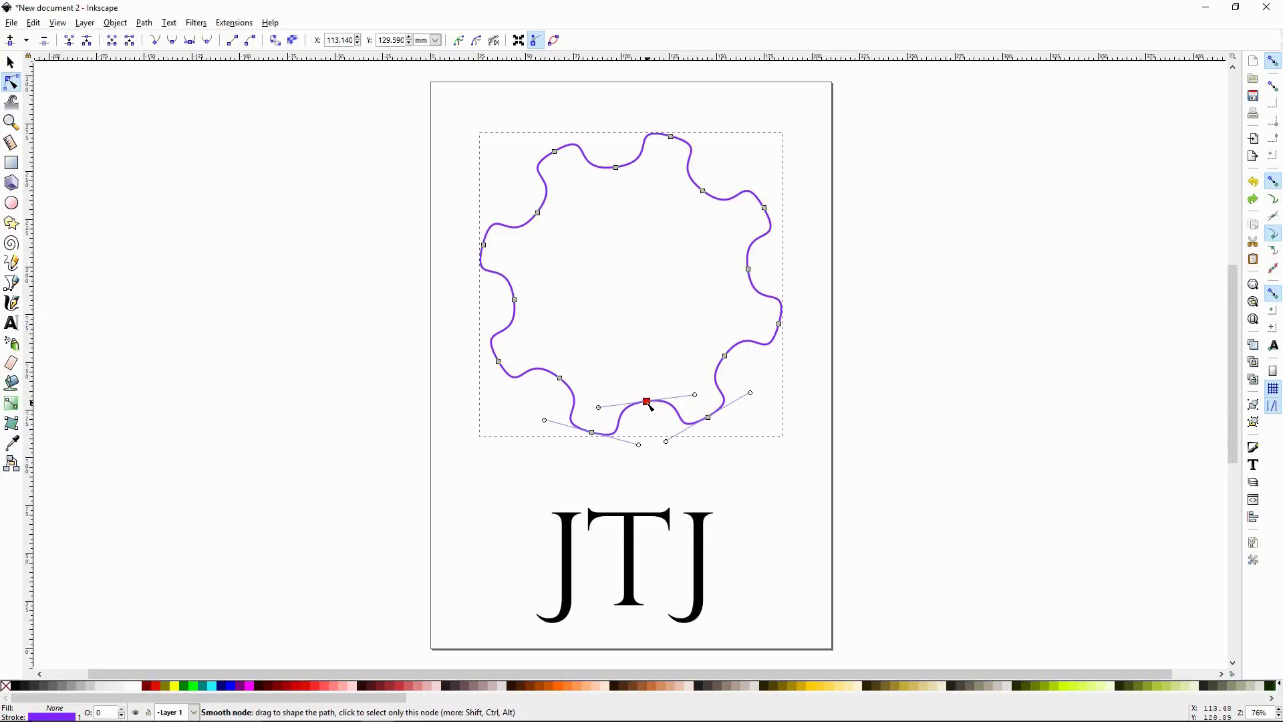
left_click_drag(648, 404, 620, 192)
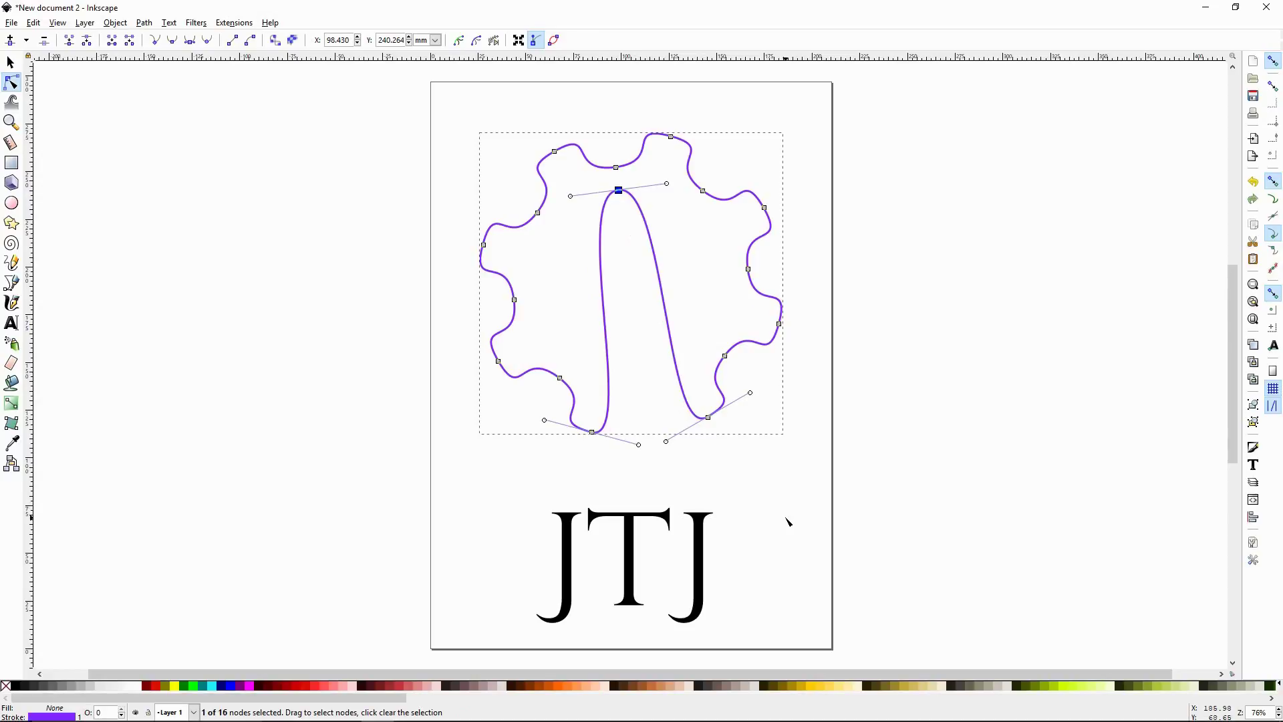
key("ctrl+z")
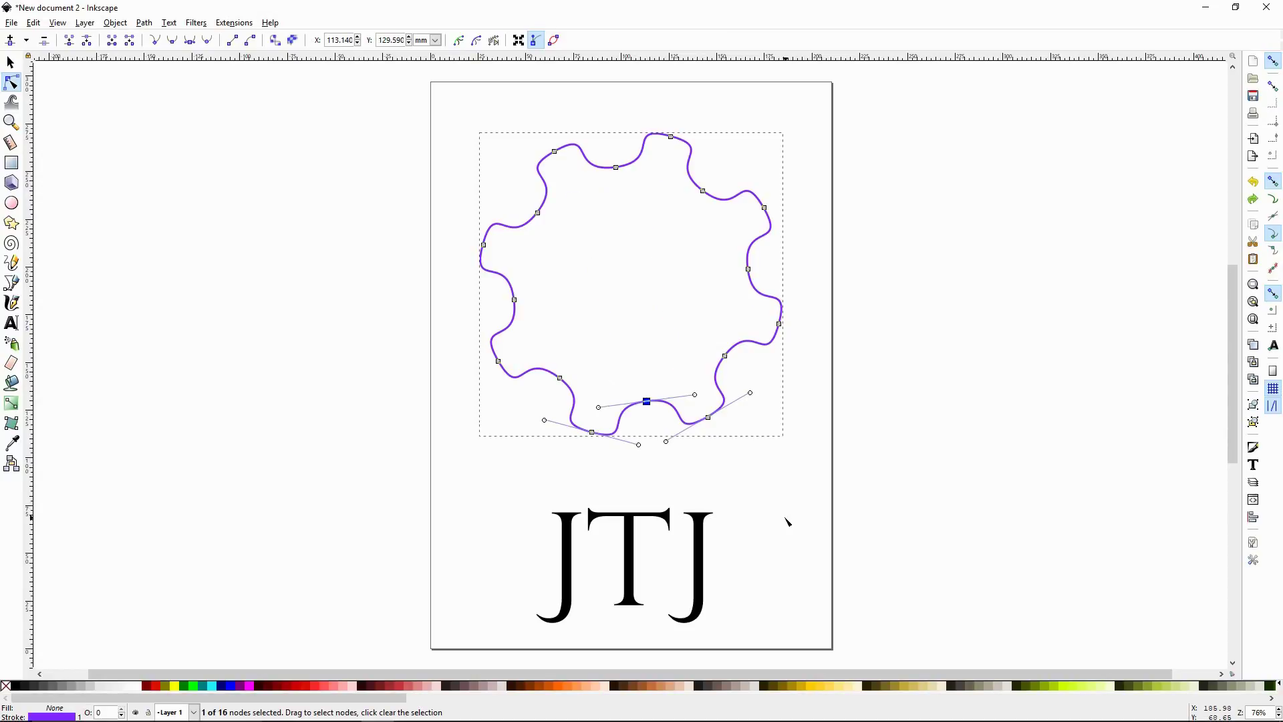
left_click(716, 492)
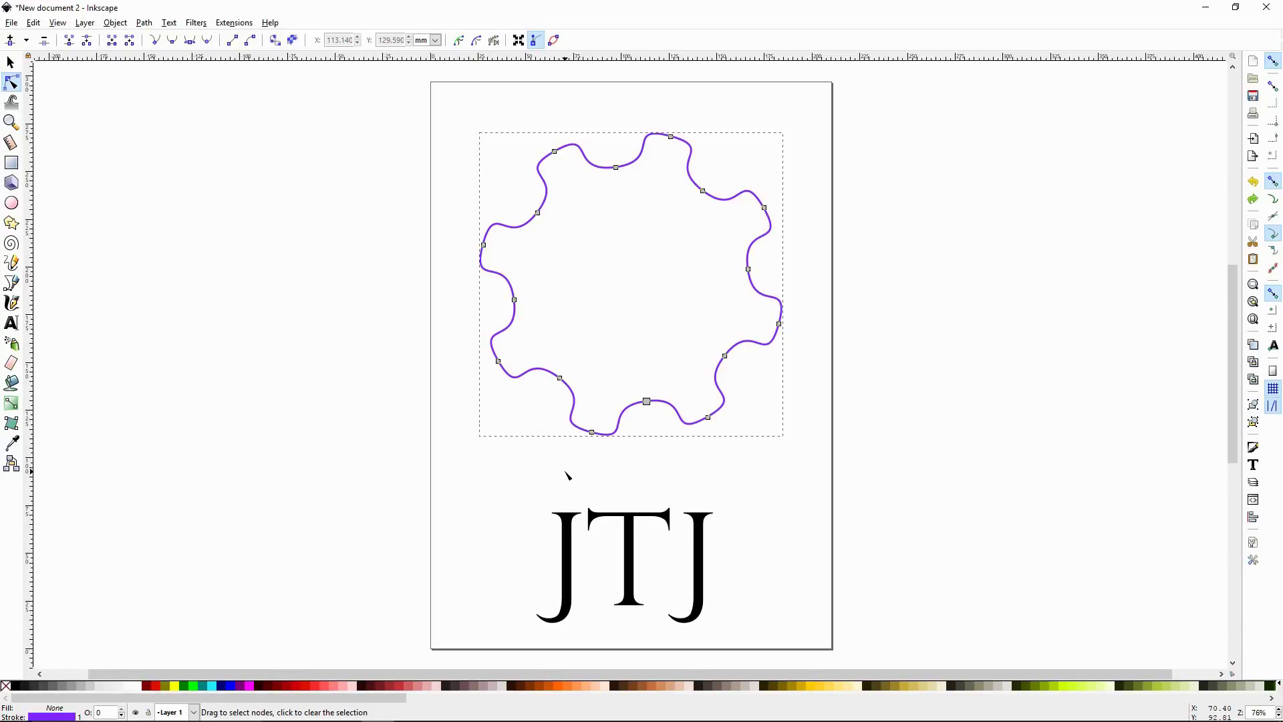
left_click_drag(565, 471, 760, 395)
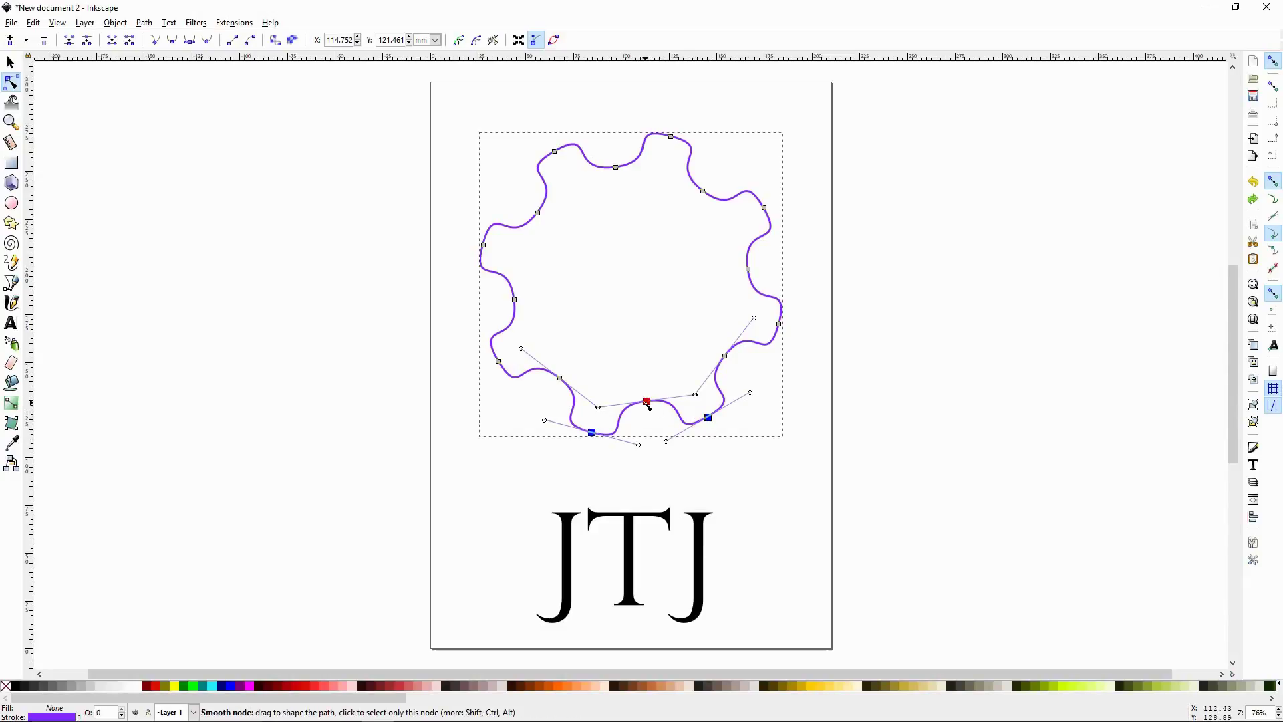
left_click_drag(649, 406, 931, 479)
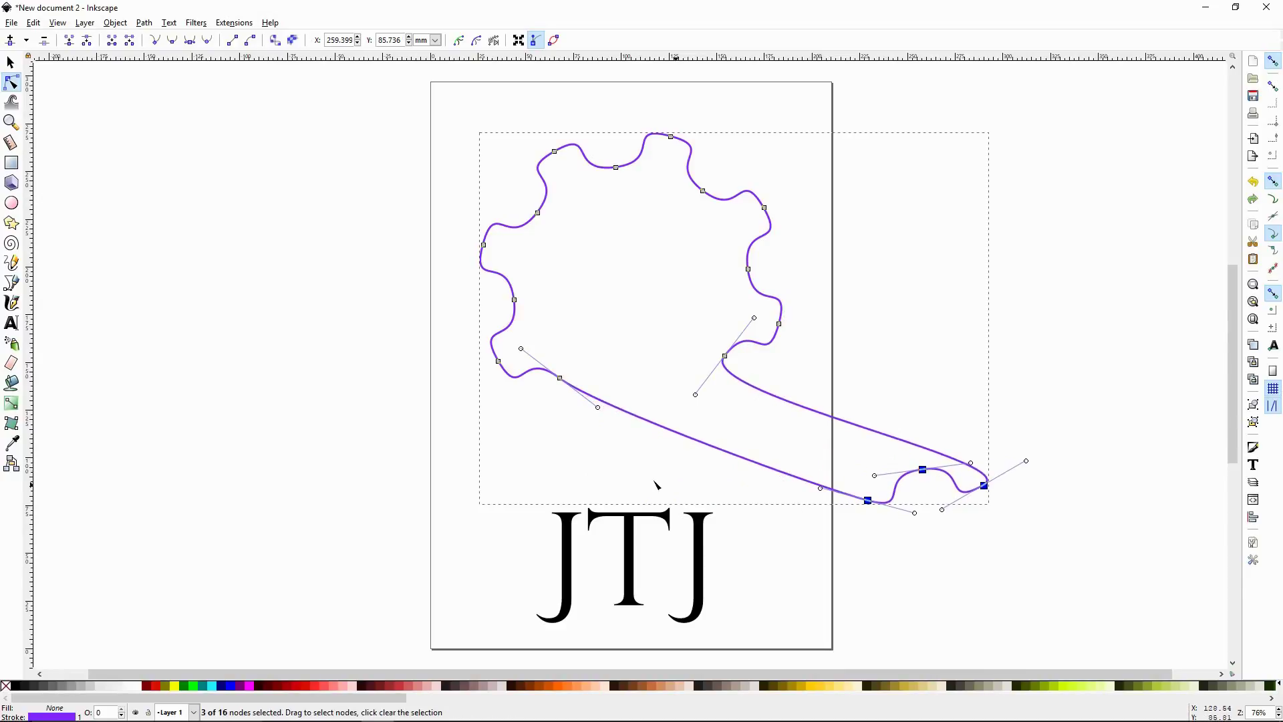
left_click(633, 480)
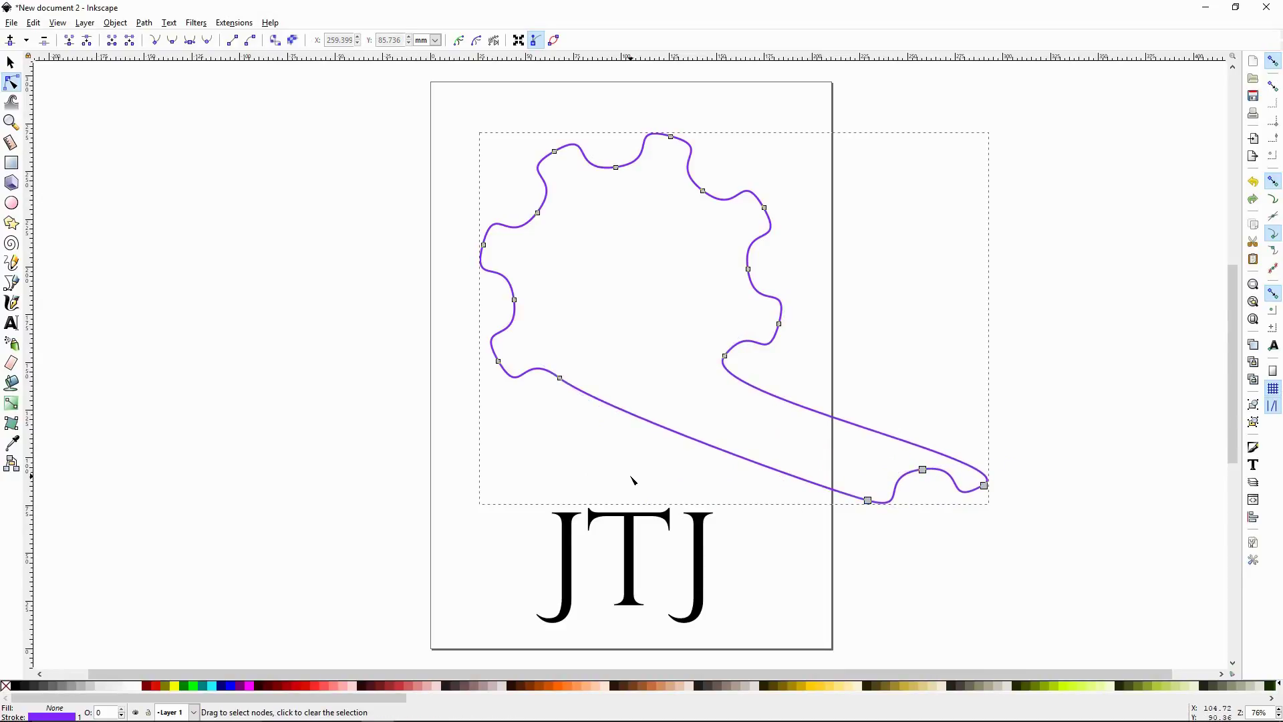
key("ctrl+z")
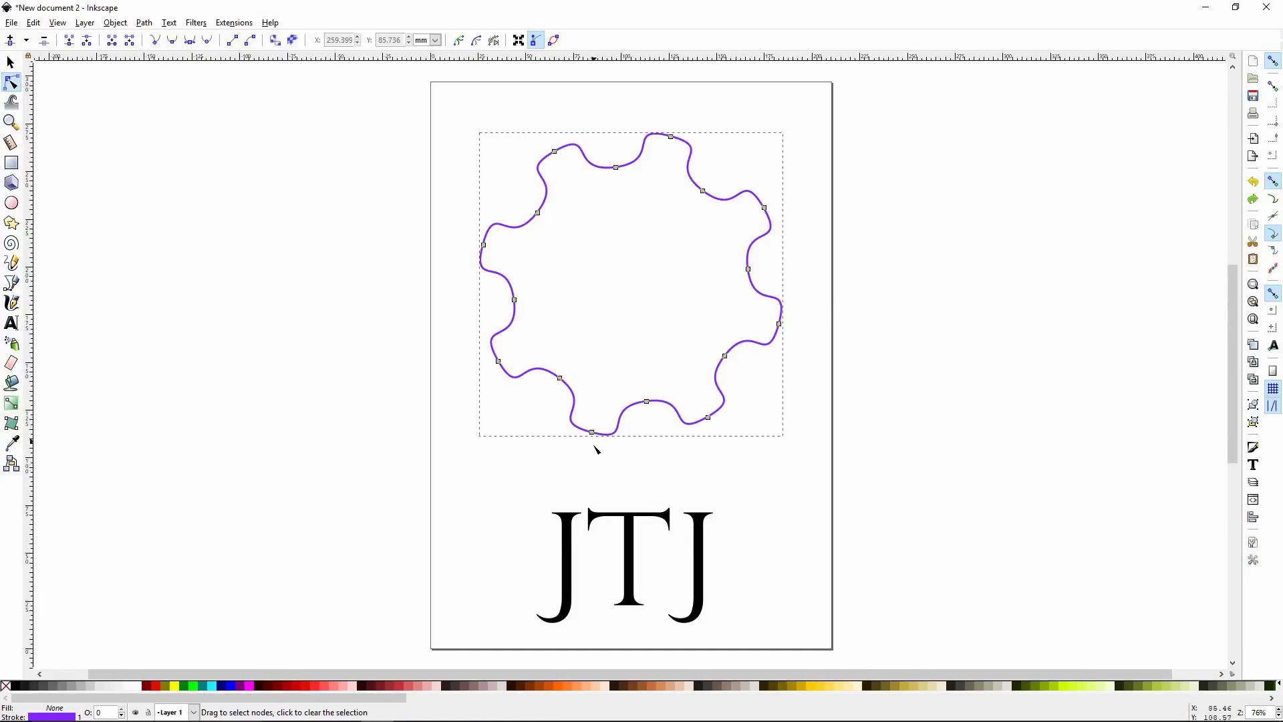
left_click(560, 378)
left_click(646, 402, "shift")
left_click(726, 356, "shift")
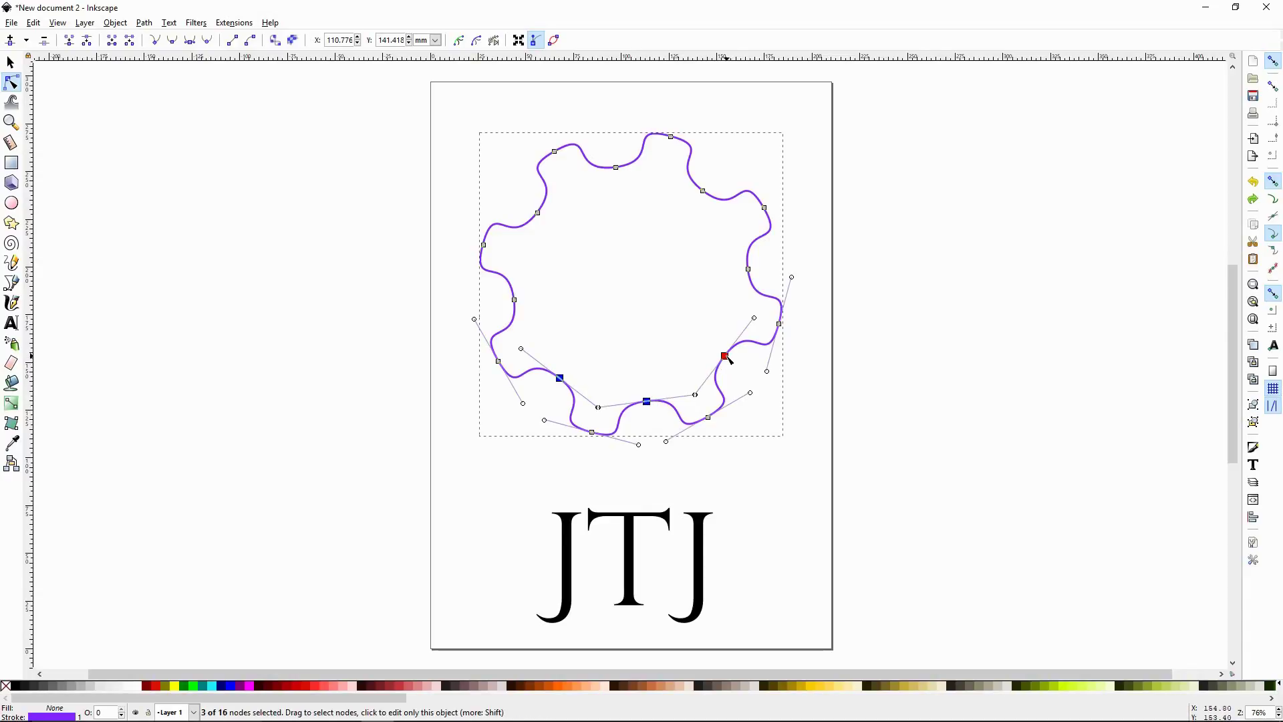
left_click_drag(648, 403, 637, 308)
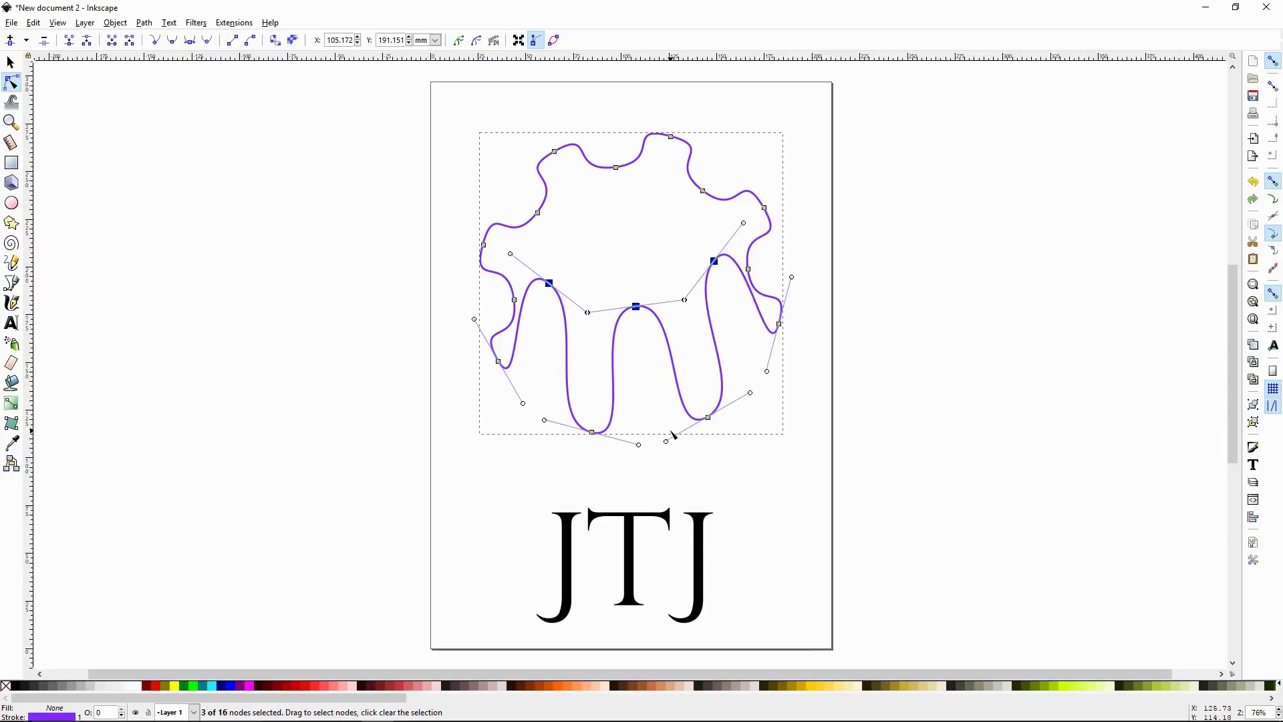
key("ctrl+z")
left_click(719, 476)
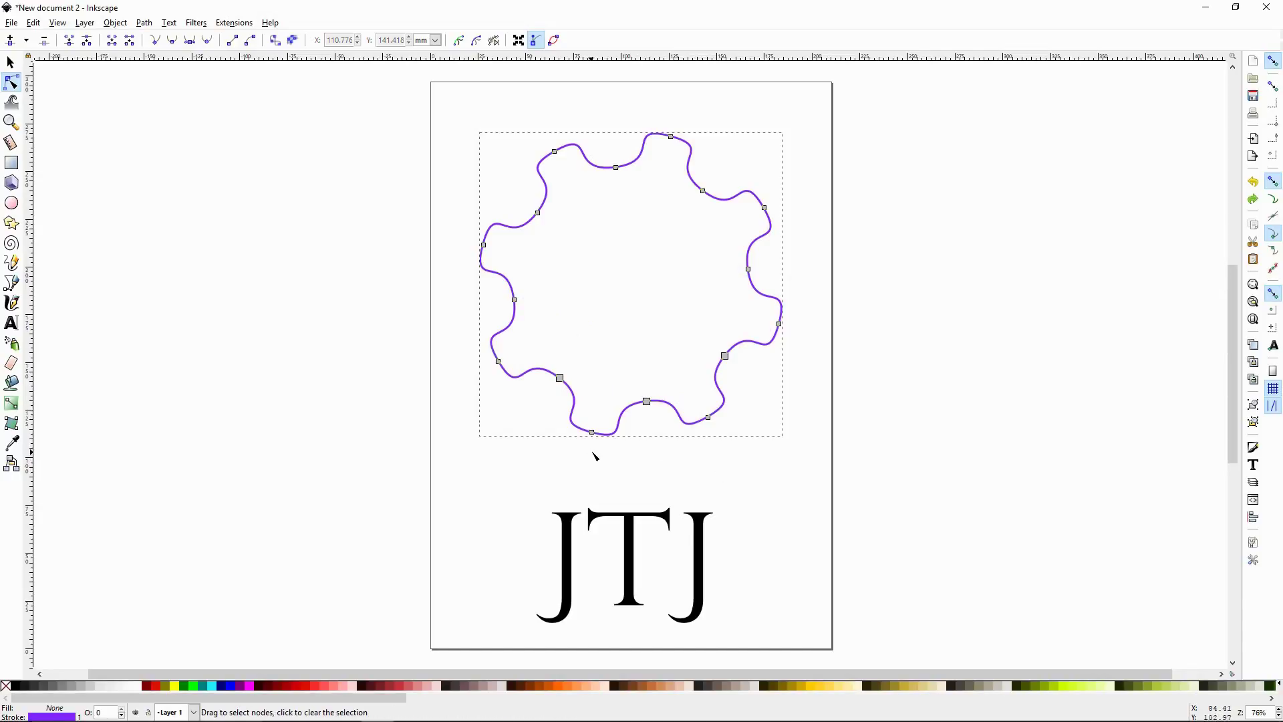
left_click(592, 433)
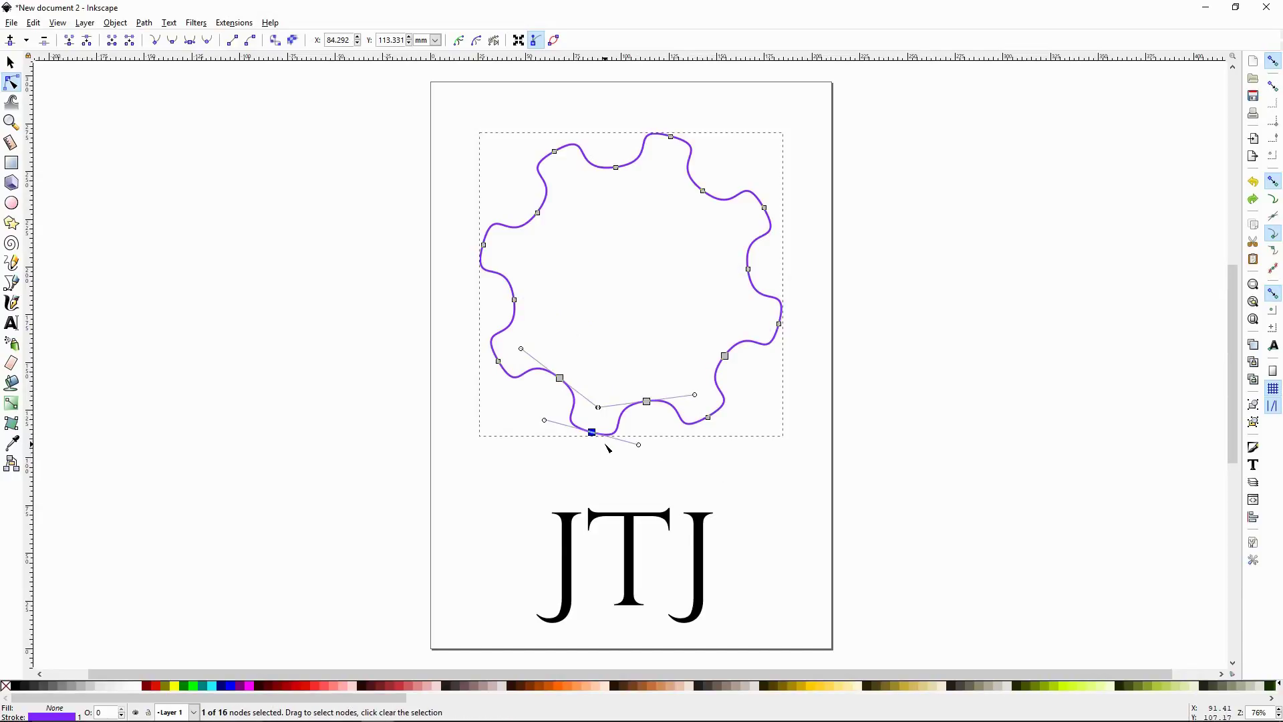
left_click_drag(573, 455, 666, 398)
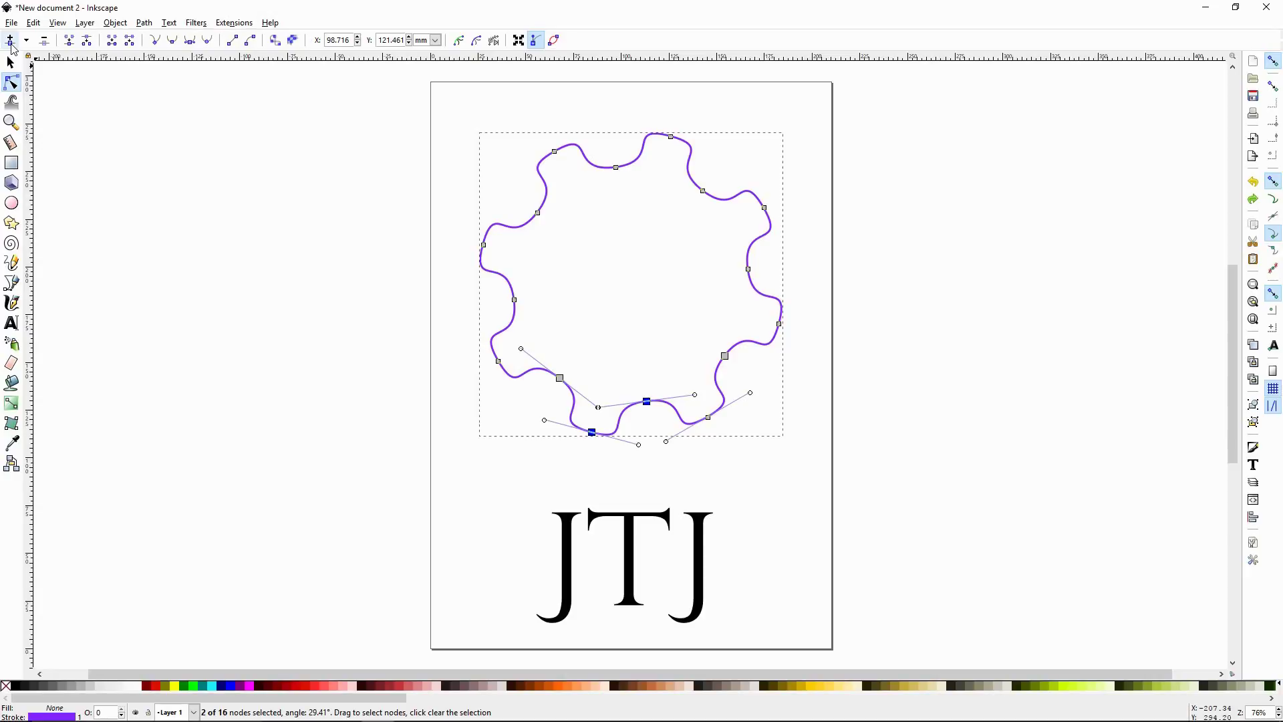
left_click(11, 42)
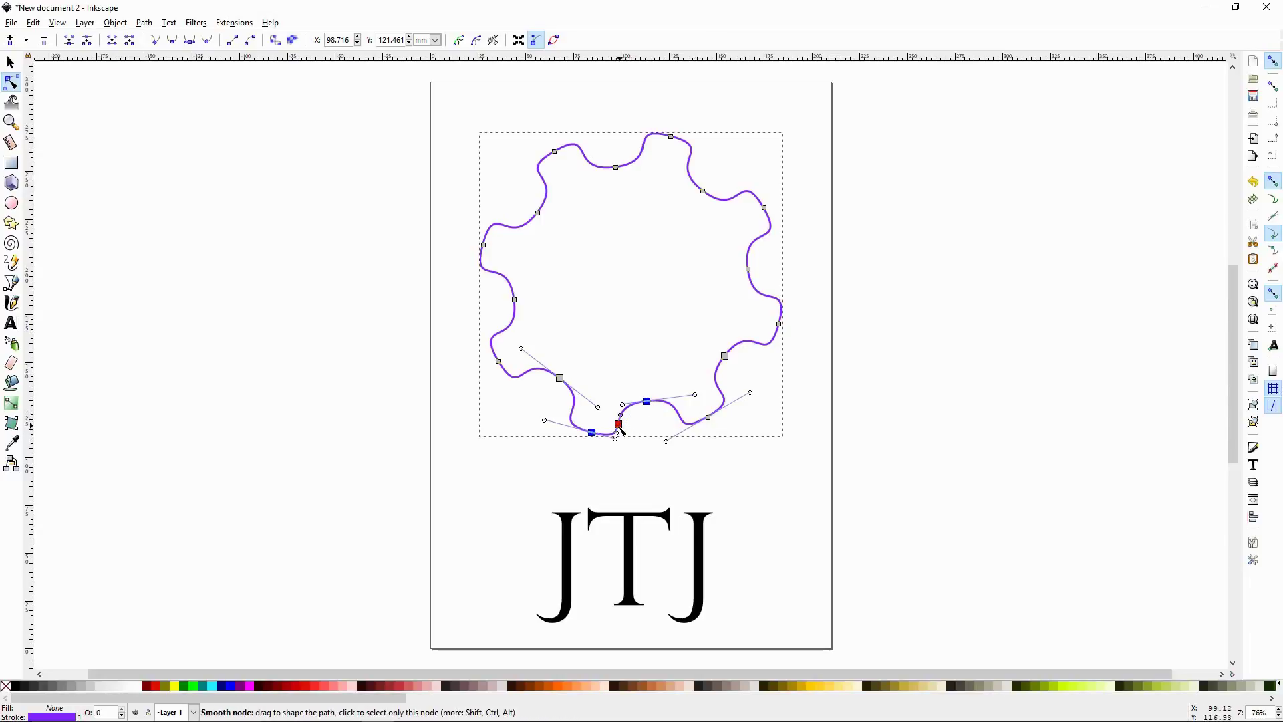
left_click(10, 40)
left_click(10, 40)
left_click(10, 41)
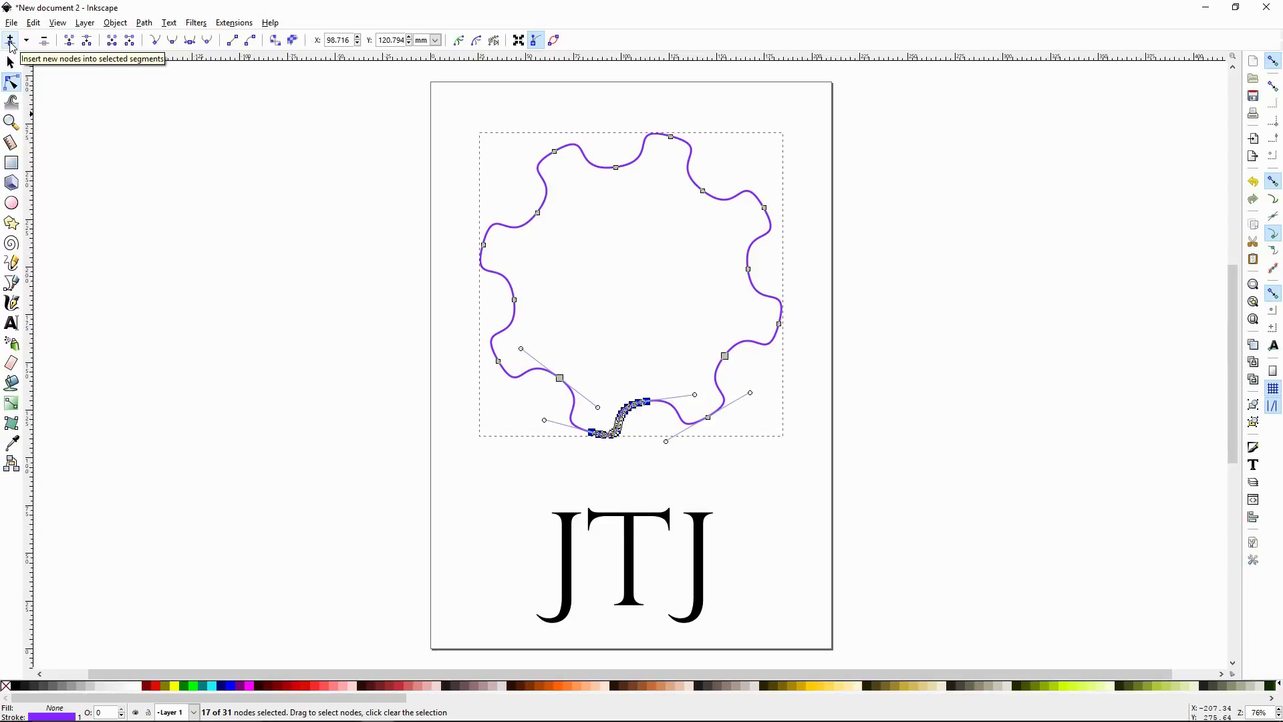
key("ctrl+z")
key("ctrl+z")
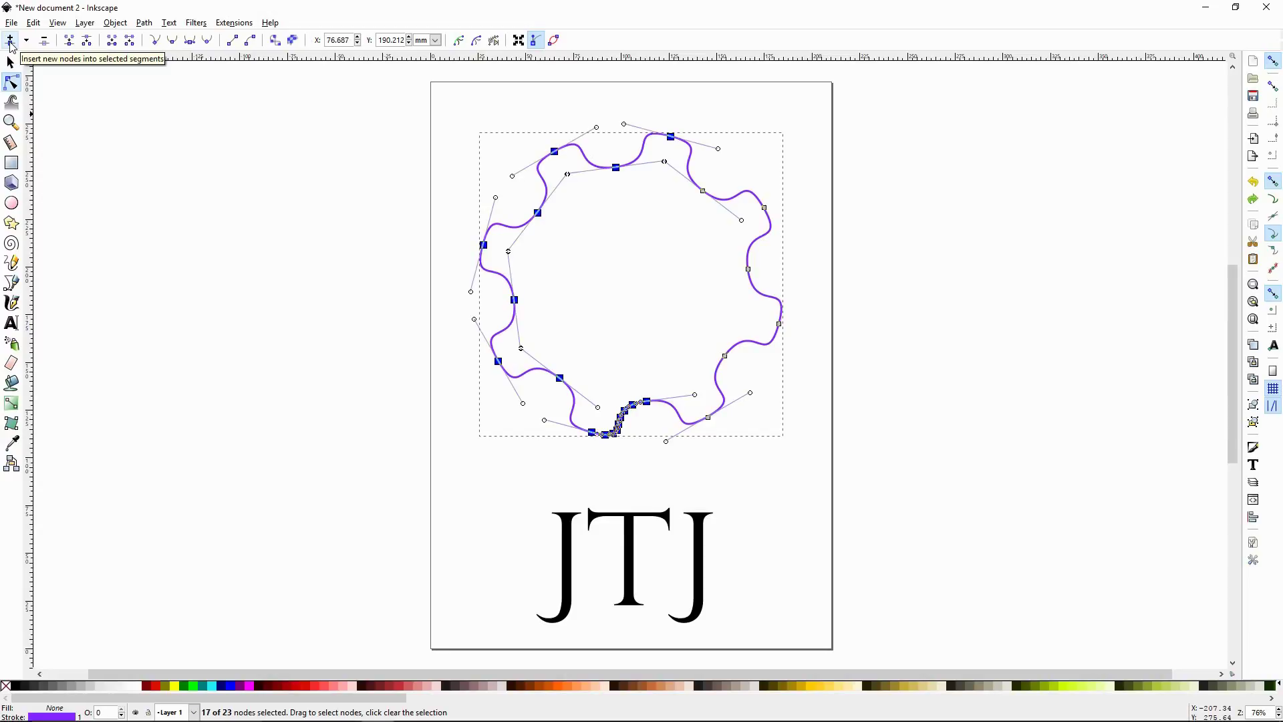
left_click(356, 375)
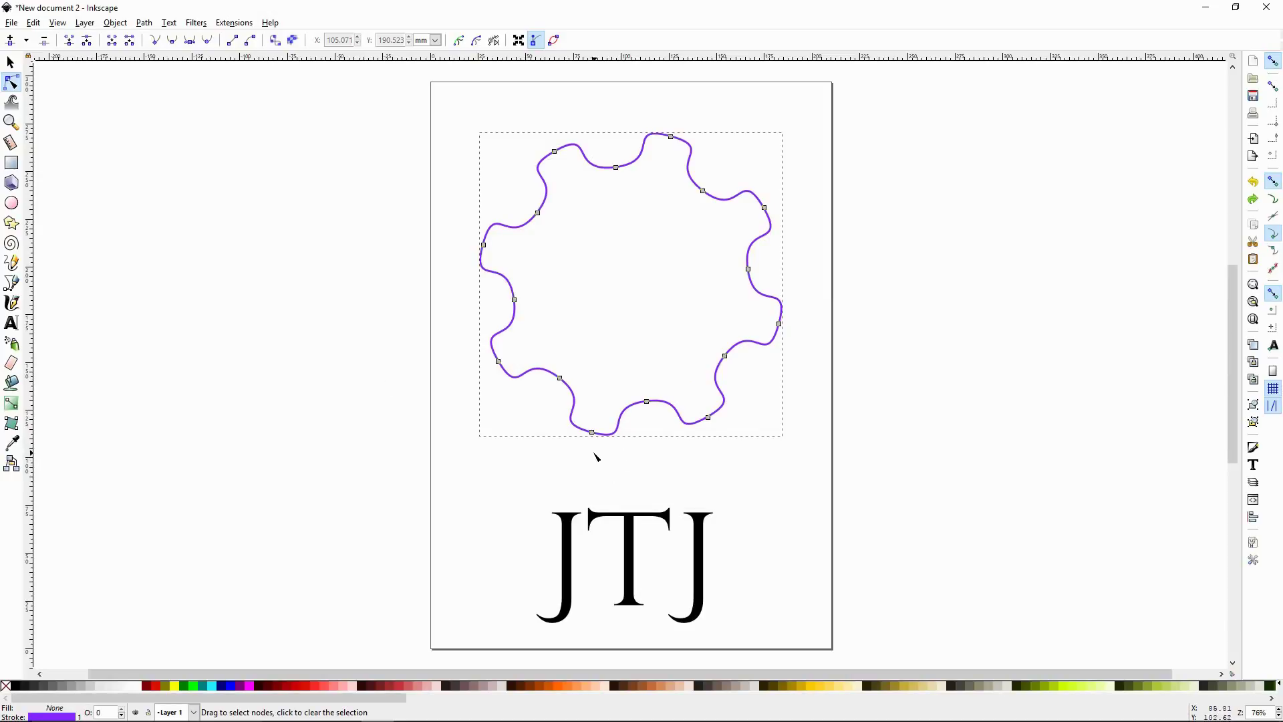
left_click_drag(582, 457, 670, 398)
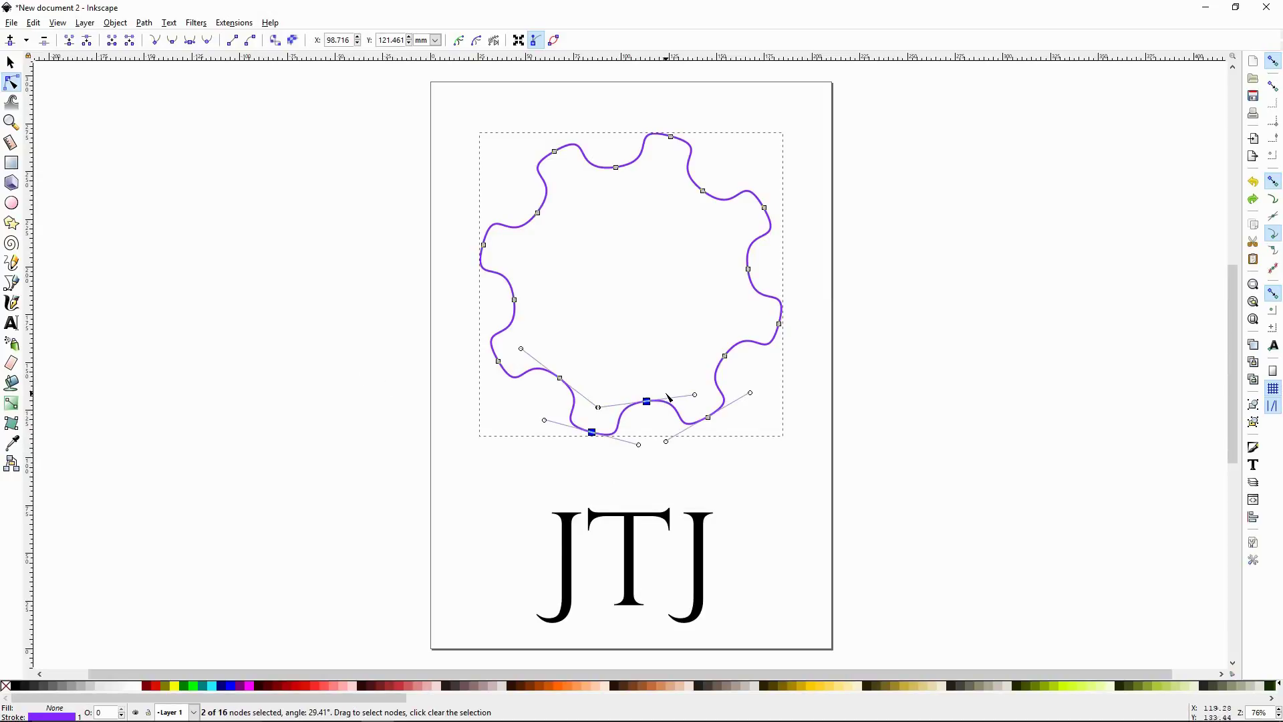
left_click(48, 45)
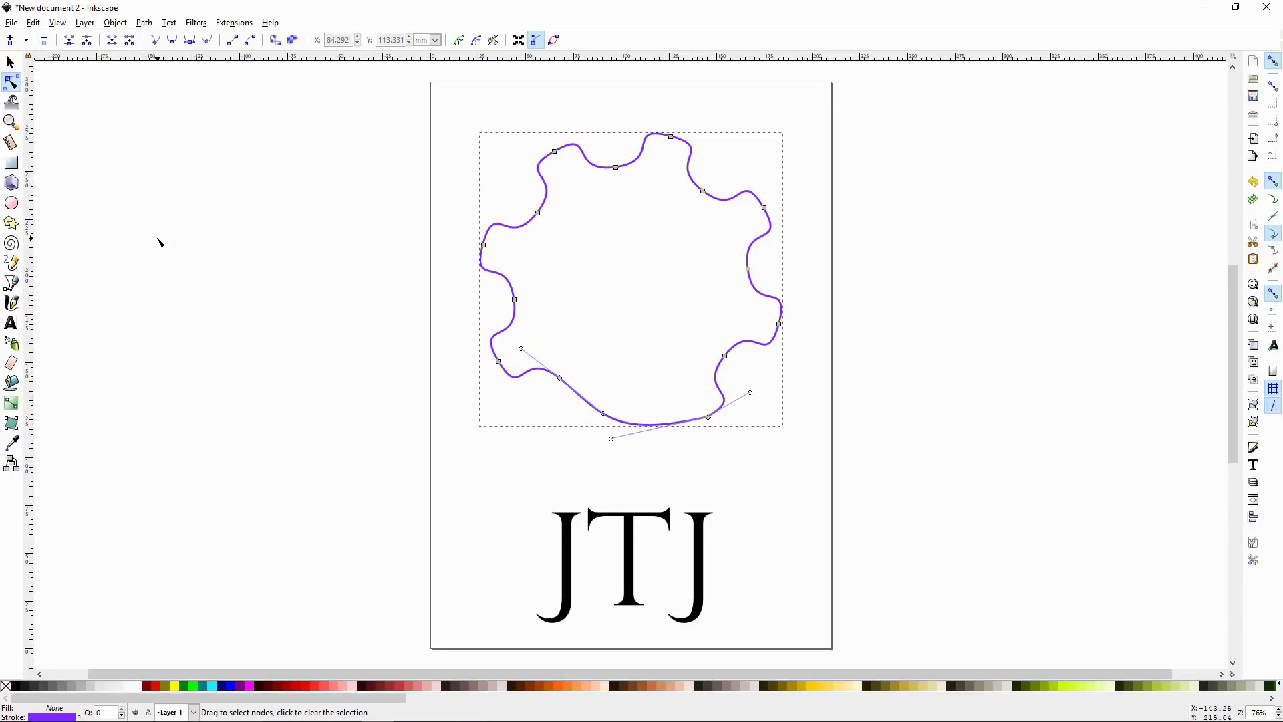
key("ctrl+z")
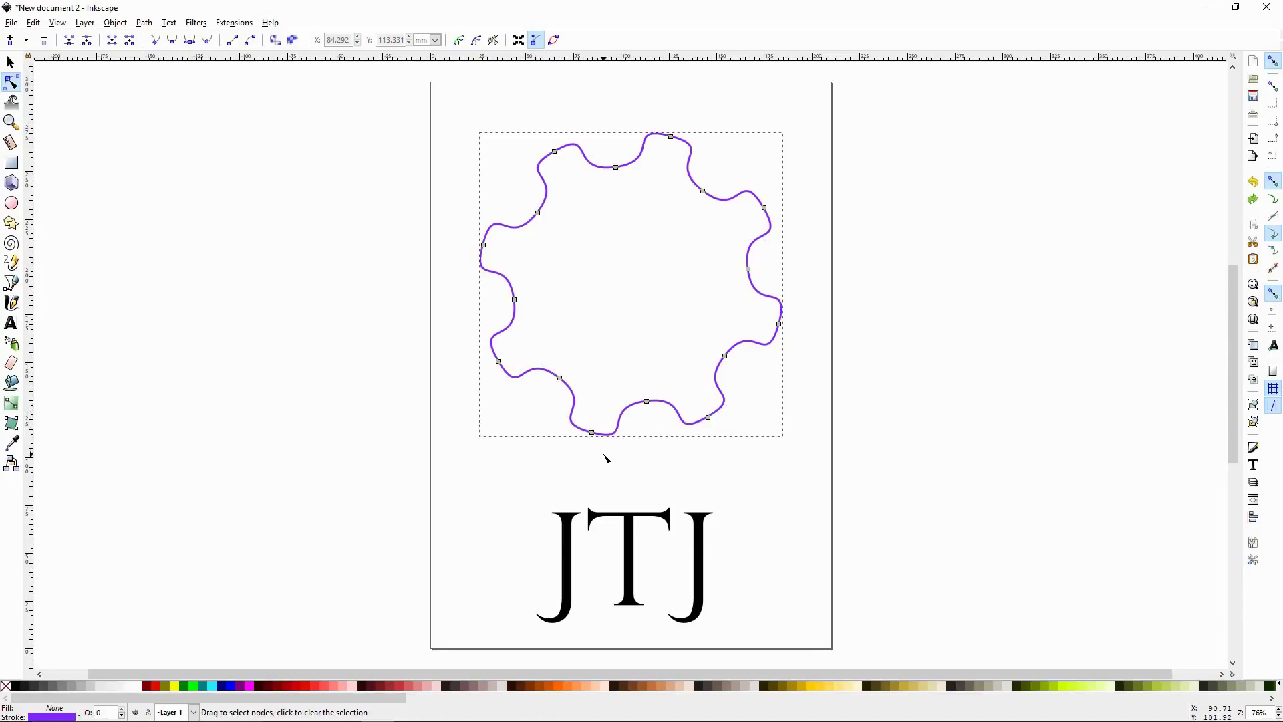
left_click_drag(572, 468, 665, 394)
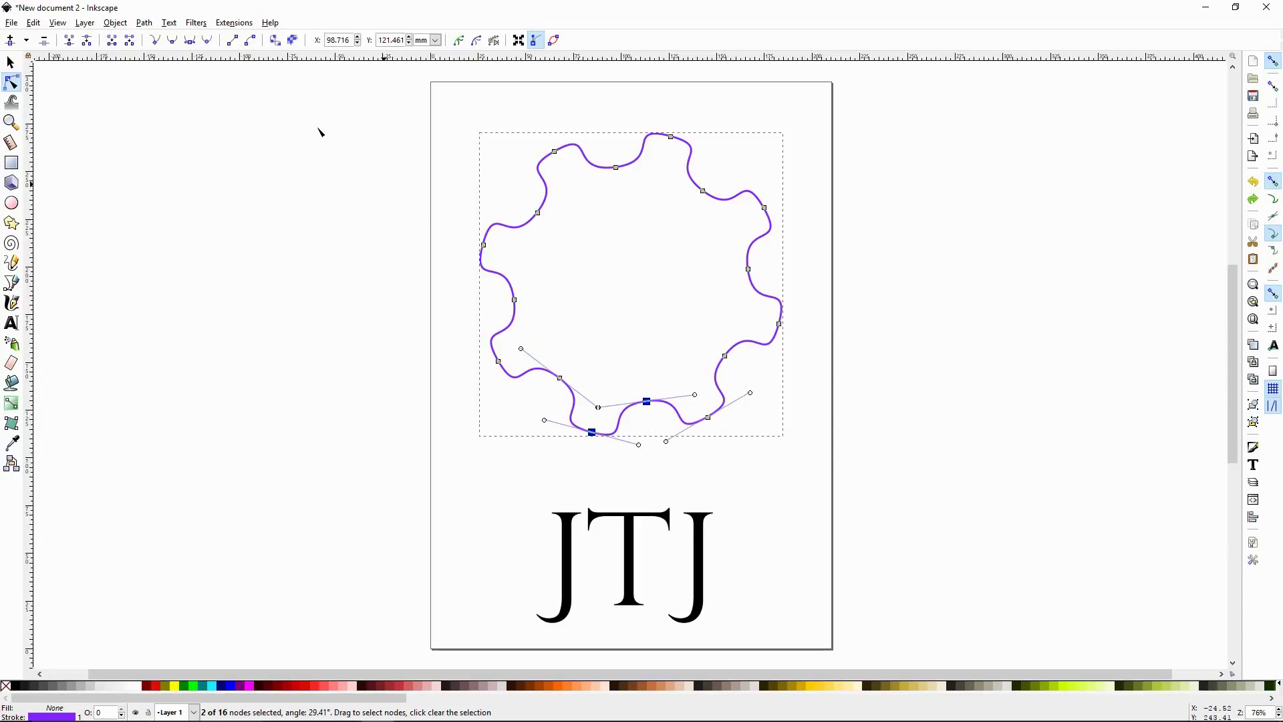
Break the gear path at the bottom node and pull the two new endpoints apart.
left_click(84, 44)
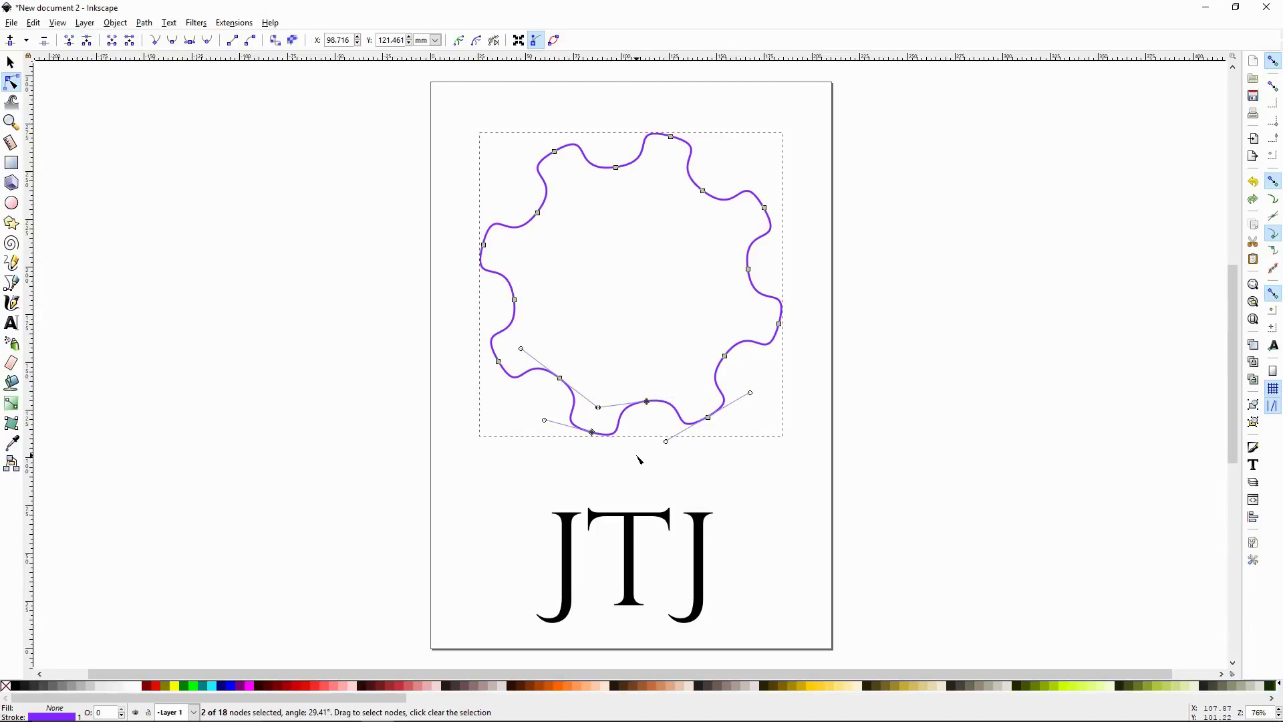
left_click_drag(593, 432, 569, 442)
mouse_move(648, 402)
left_mouse_down()
mouse_move(660, 405)
mouse_move(648, 425)
mouse_move(637, 420)
left_mouse_up()
Drag the lower piece into a deeper curve and join the overlapping bottom nodes.
left_click(733, 475)
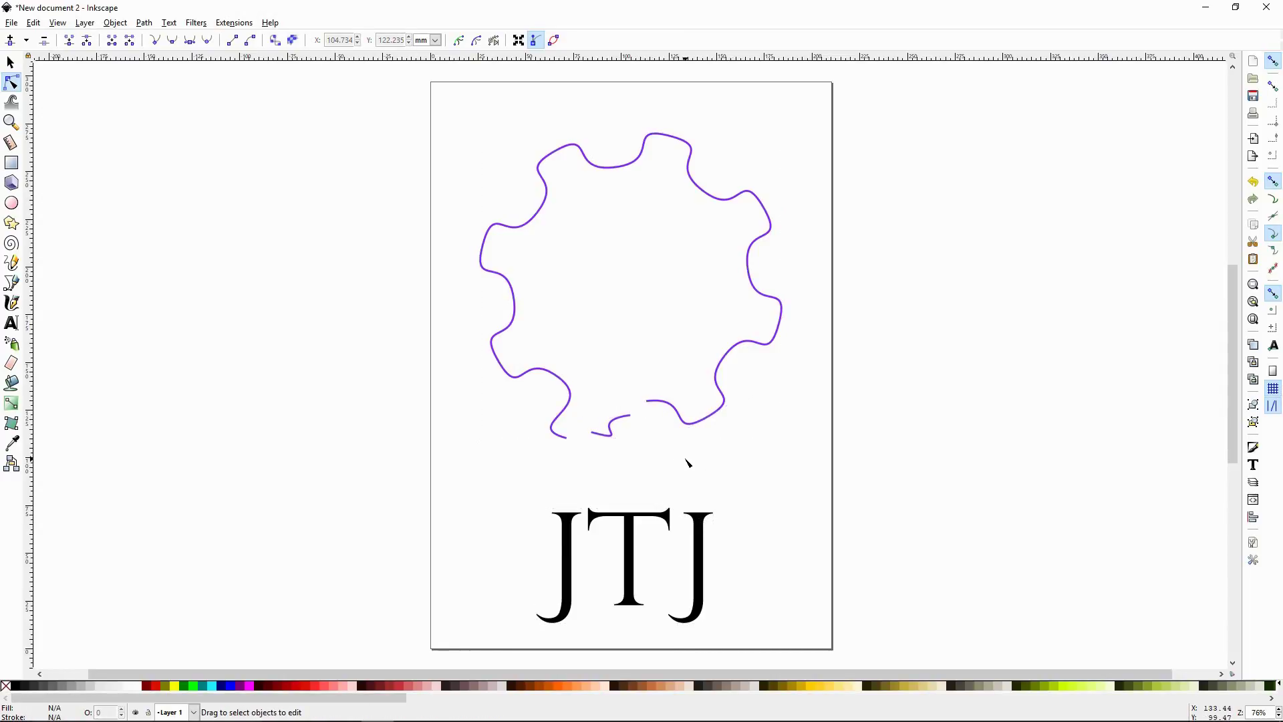
left_click(687, 422)
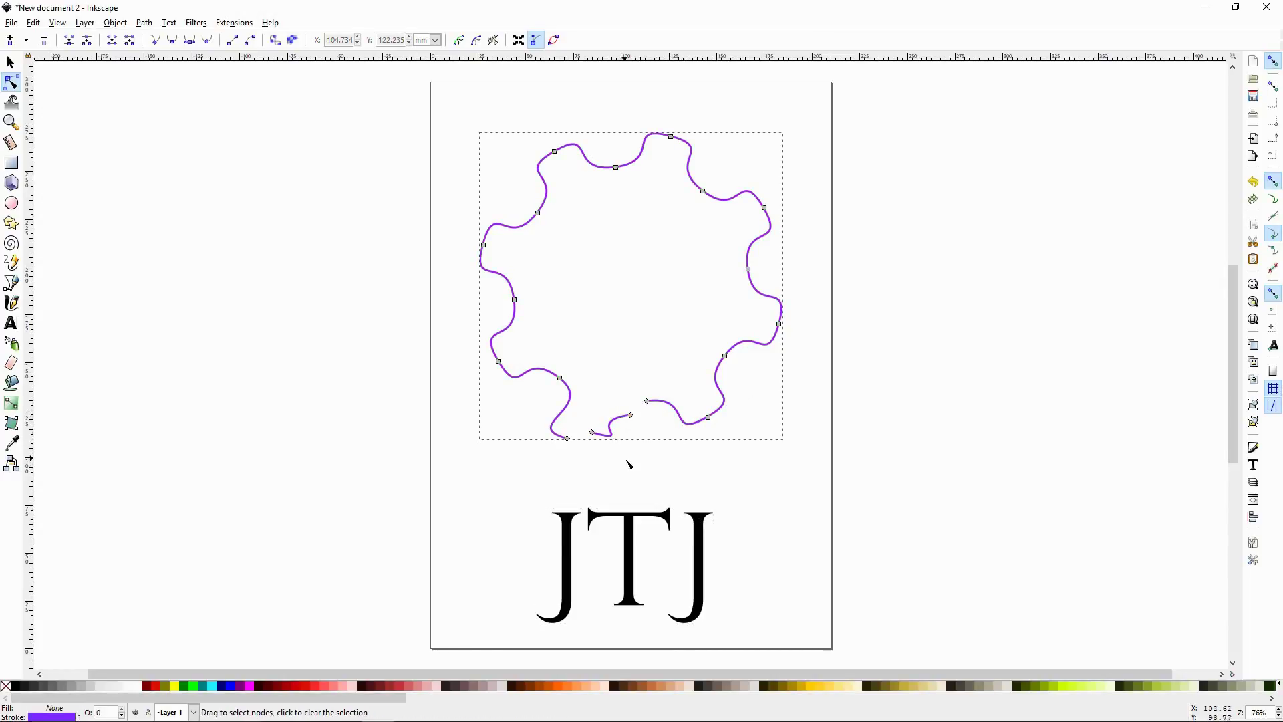
left_click(614, 434)
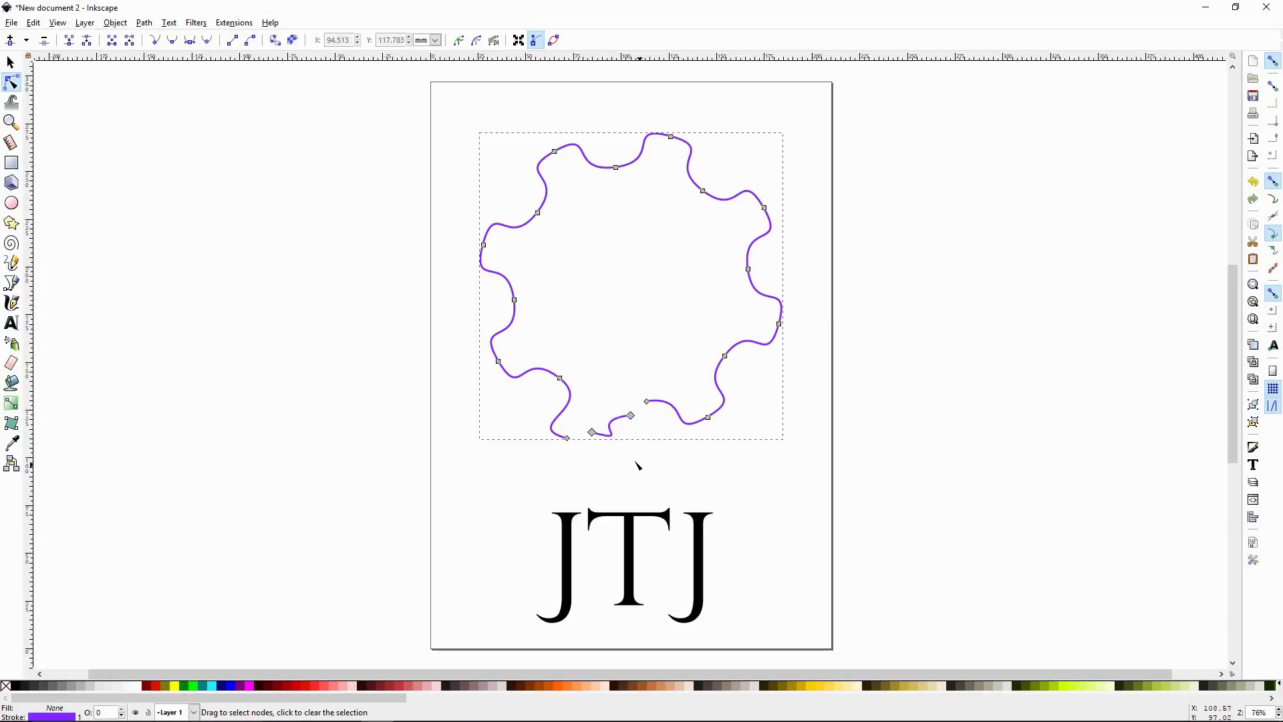
left_click_drag(611, 436, 640, 412)
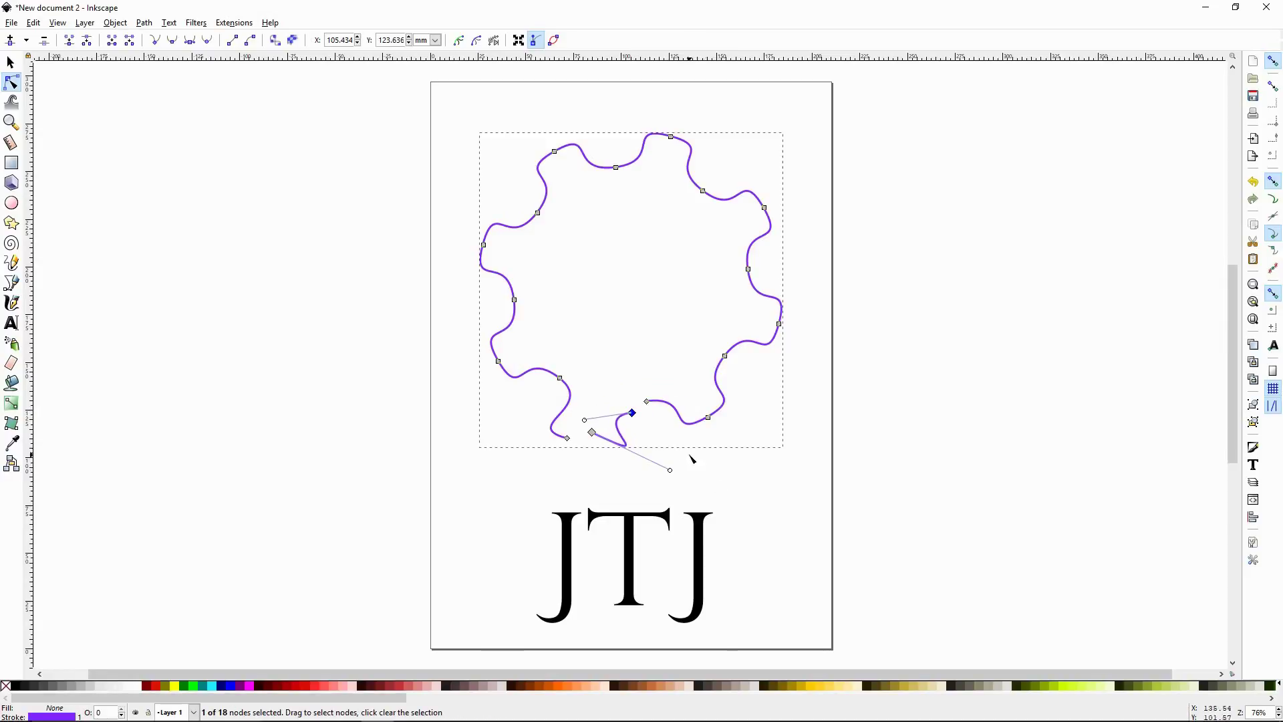
left_click_drag(614, 370, 662, 428)
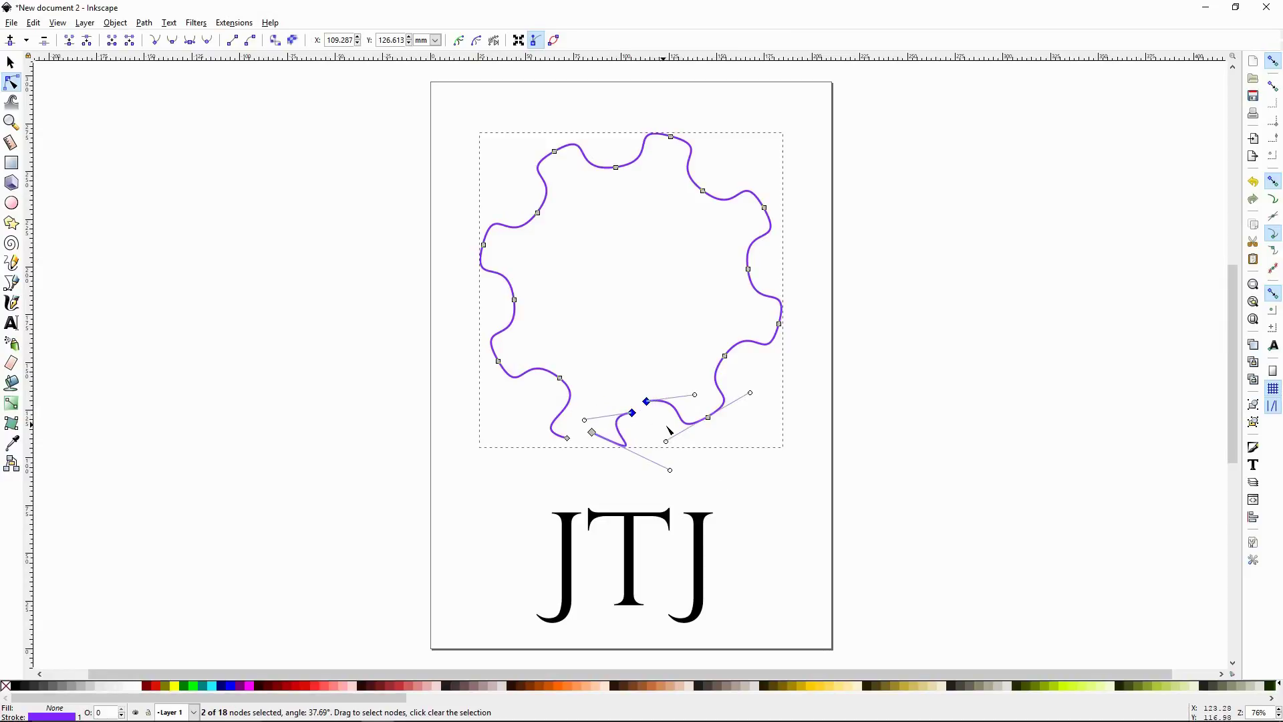
left_click(70, 42)
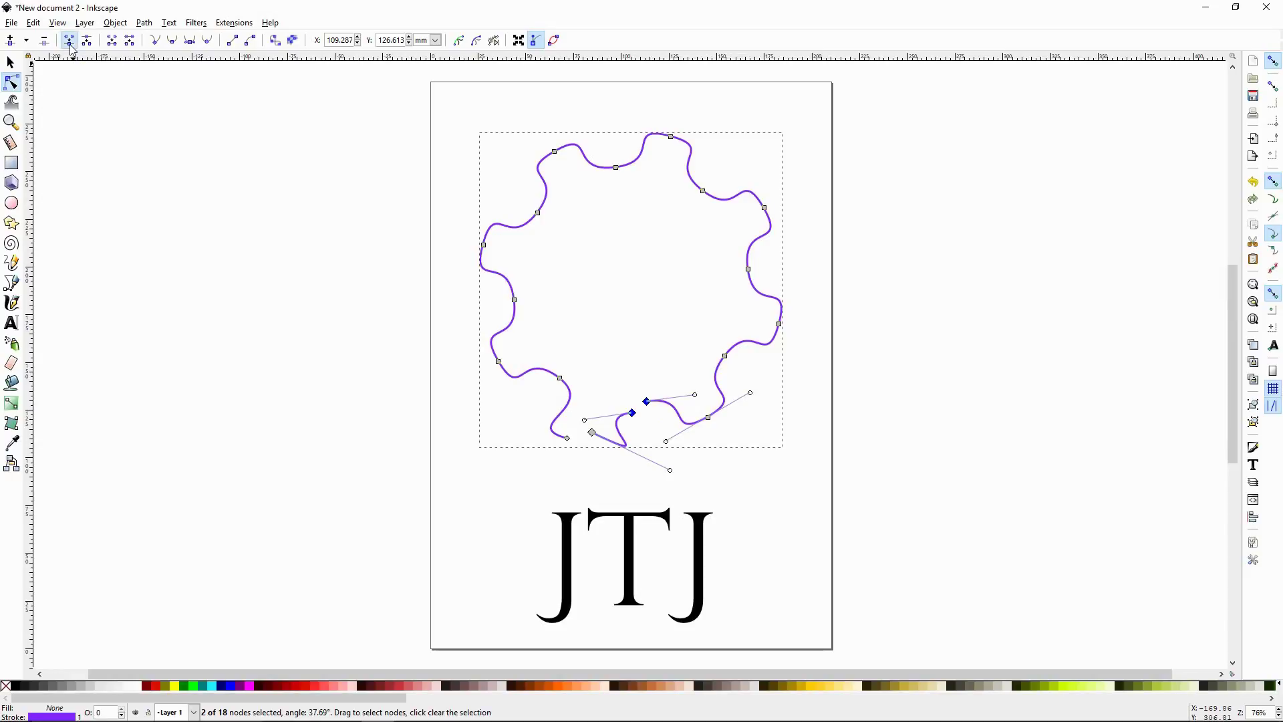
Join the two bottom end nodes and nudge the bottom node slightly.
left_click_drag(563, 461, 599, 423)
left_click(68, 41)
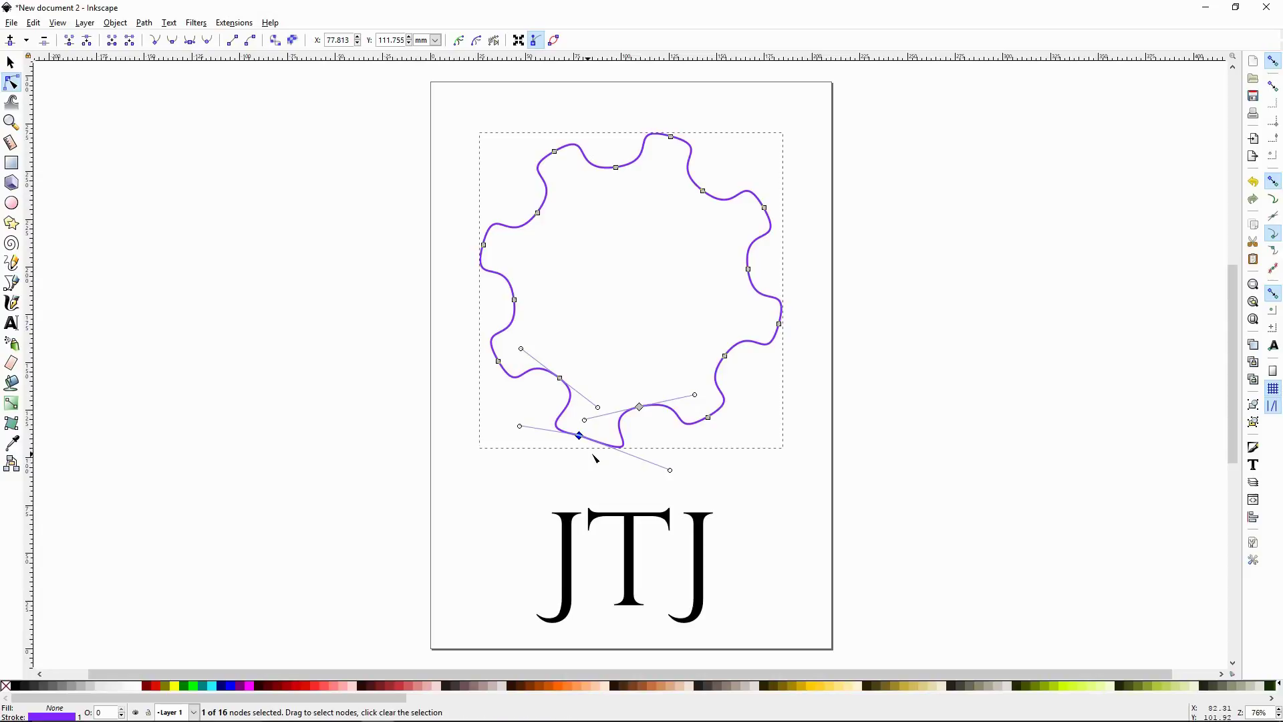
left_click(570, 461)
left_click_drag(588, 433, 590, 446)
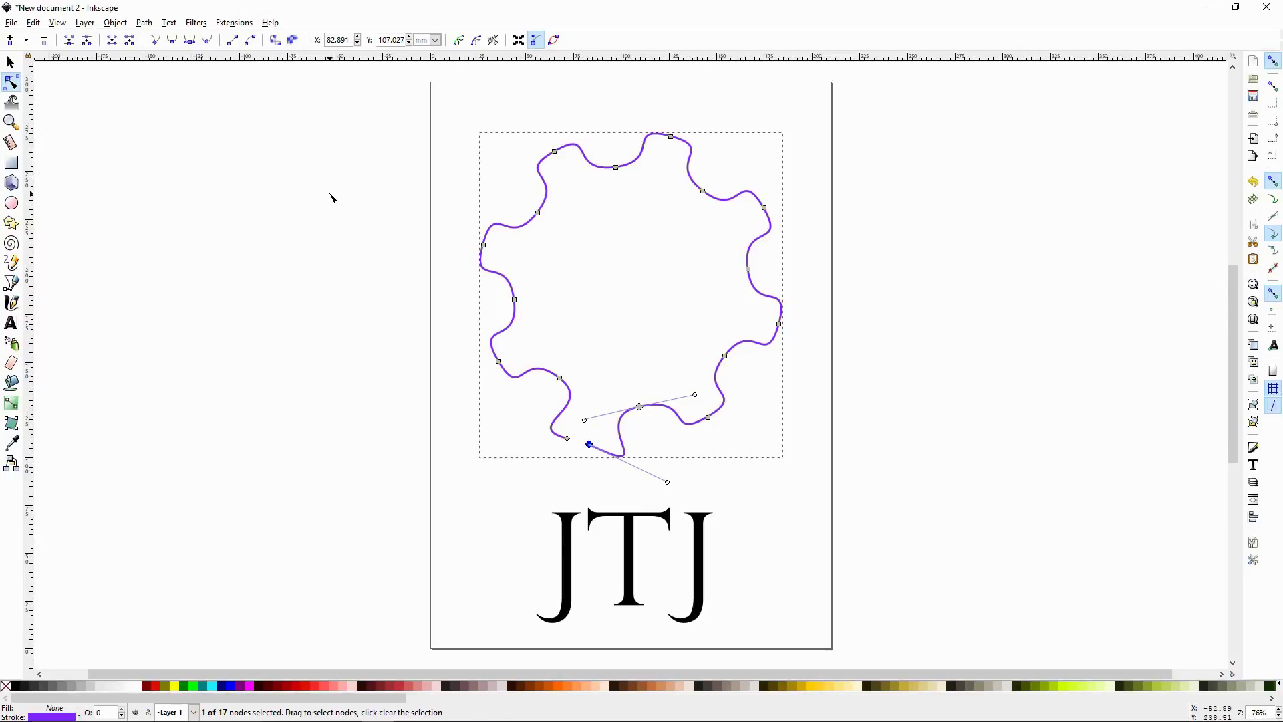
Connect the bottom end nodes with a new segment, then delete it to leave a gap.
left_click_drag(541, 482, 604, 429)
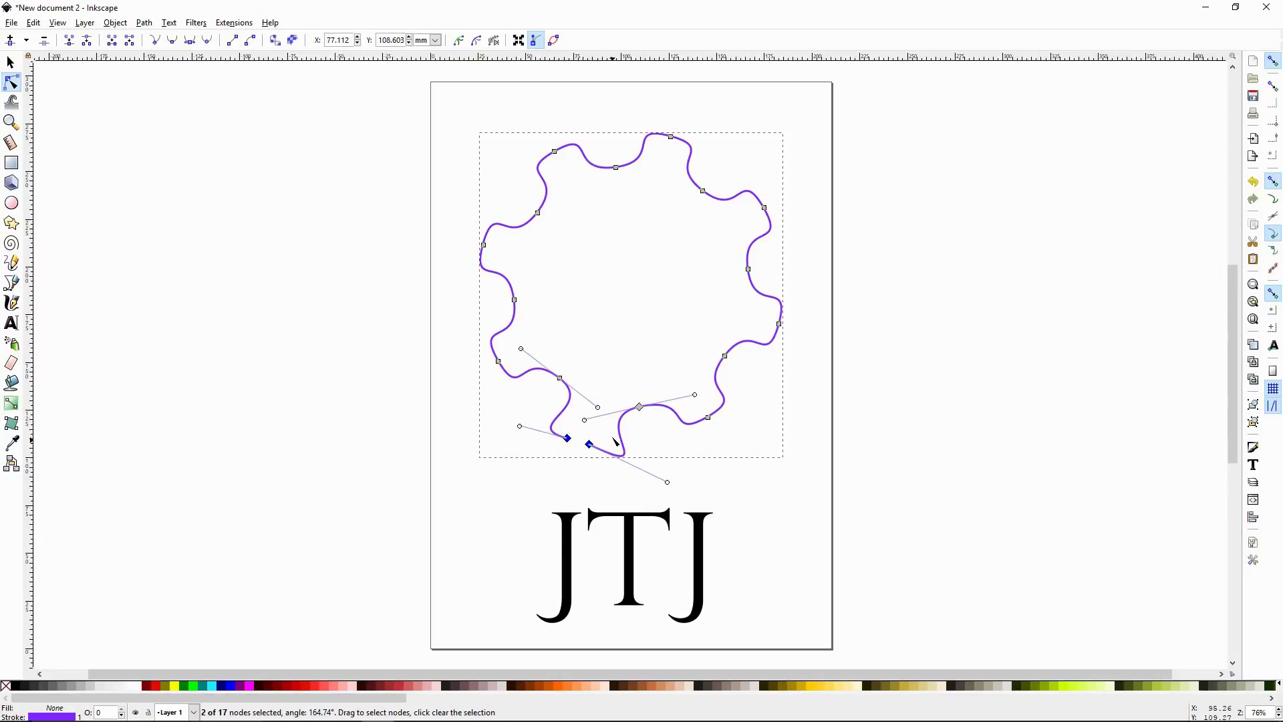
left_click(116, 44)
left_click(133, 45)
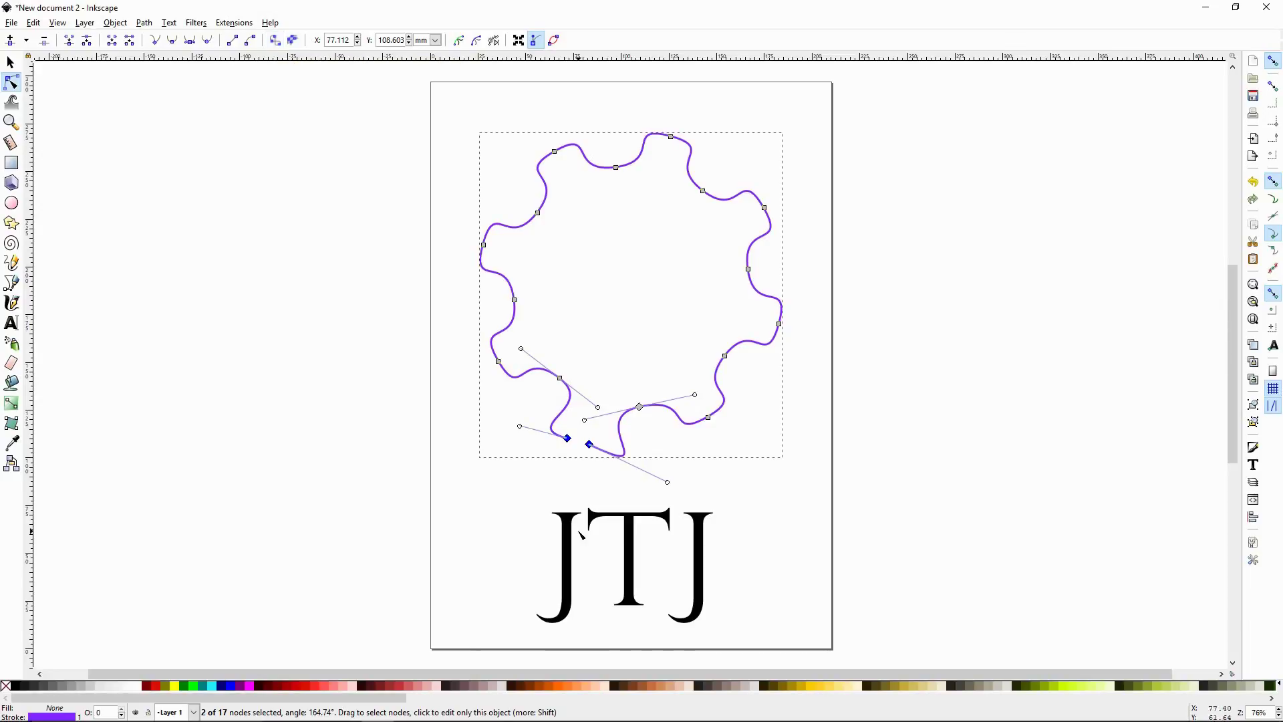
left_click(572, 591)
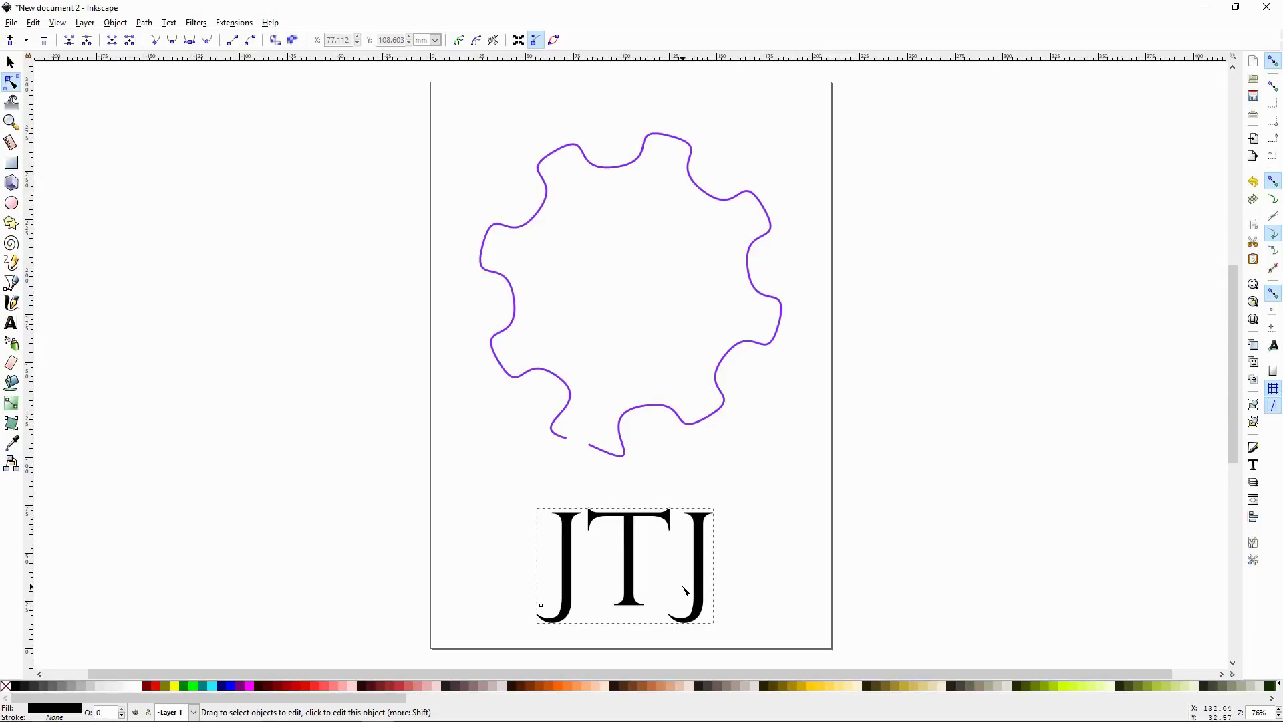
left_click(11, 323)
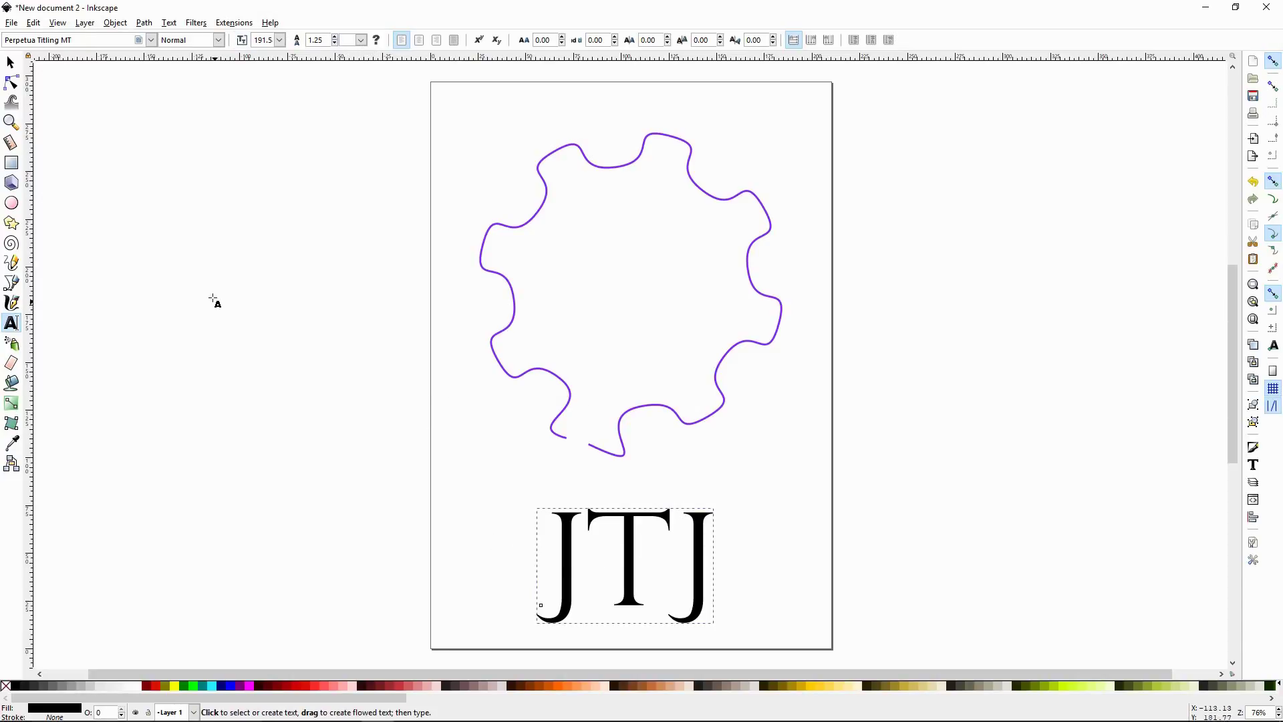
left_click(11, 82)
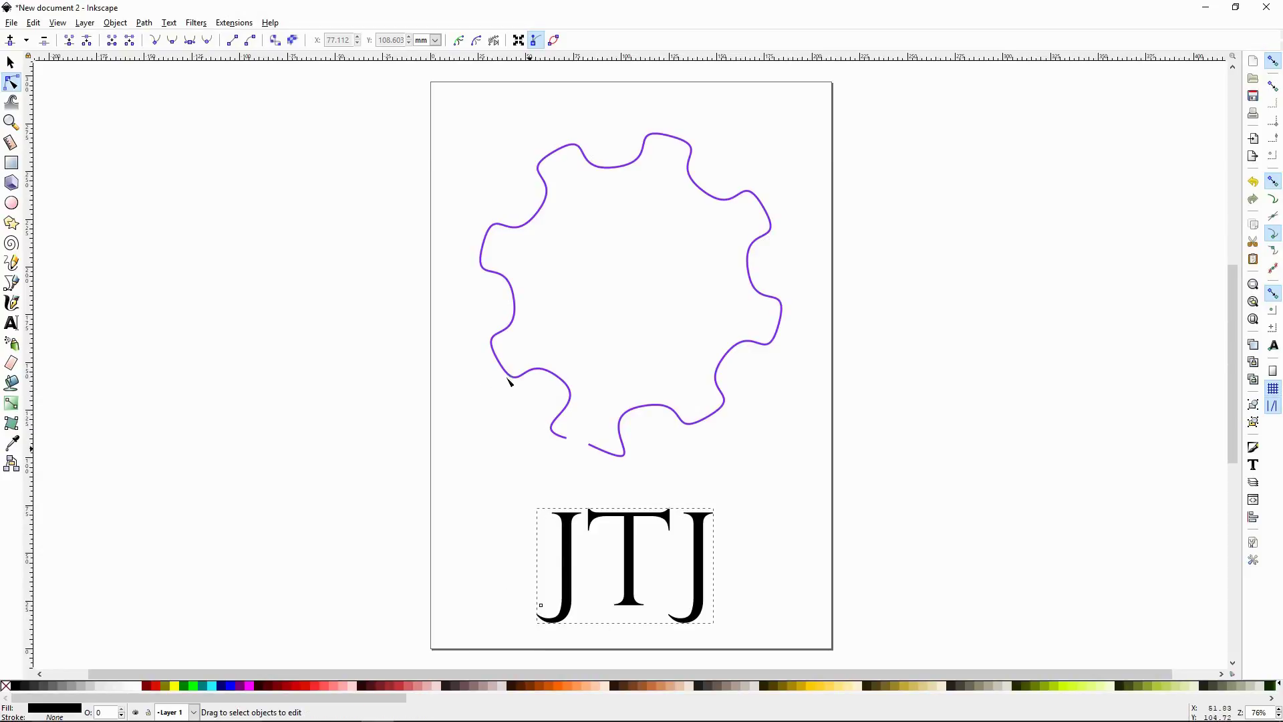
Convert the JTJ text to paths and inspect the nodes of each letter.
left_click(276, 44)
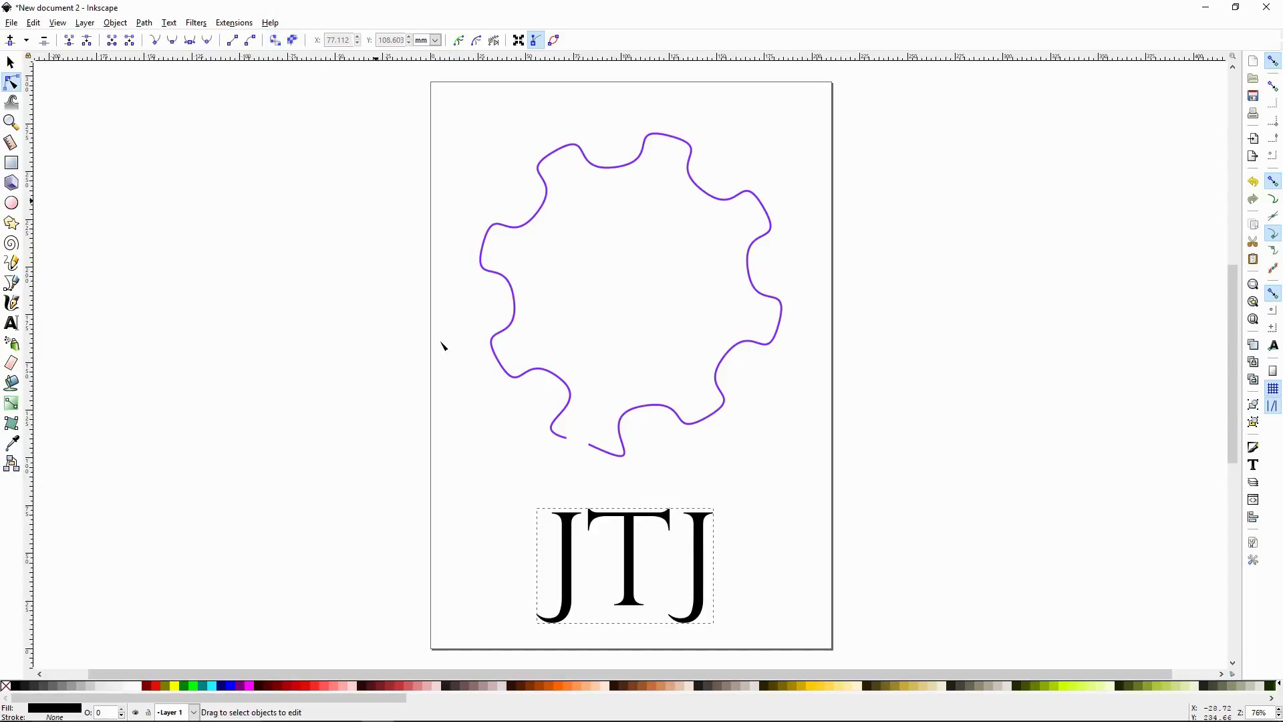
left_click(570, 582)
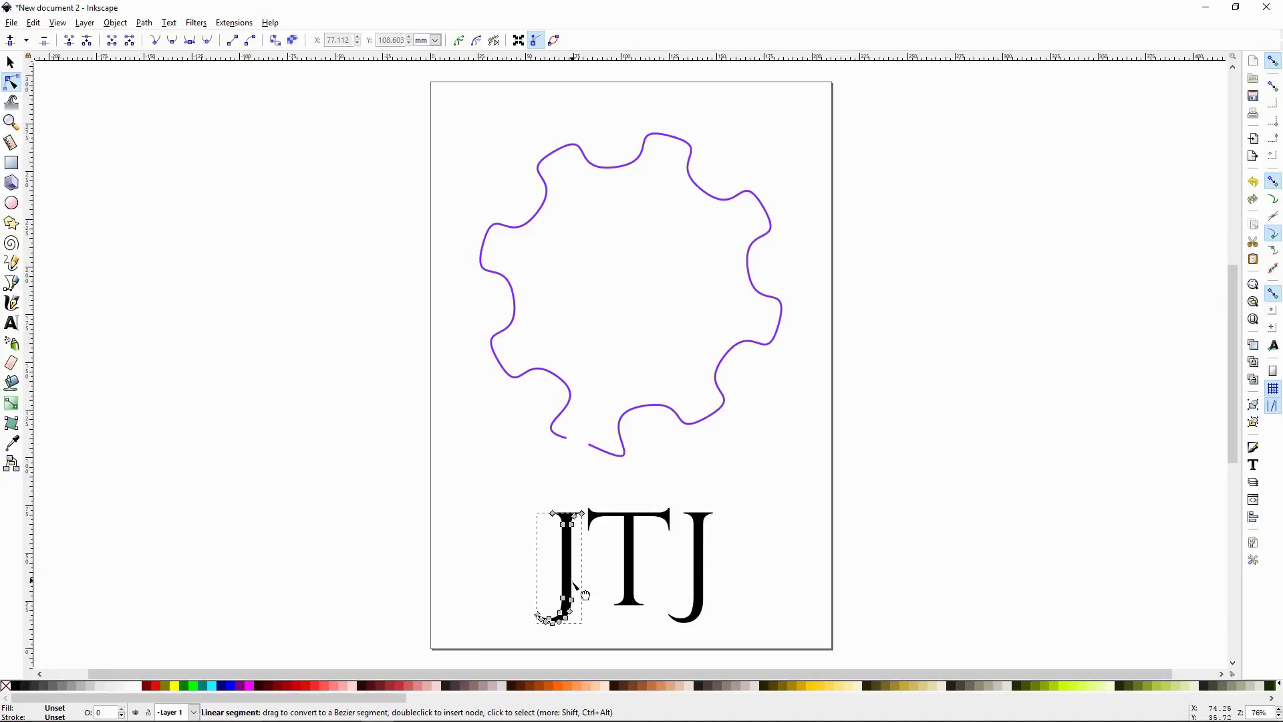
left_click(628, 583)
left_click(702, 588)
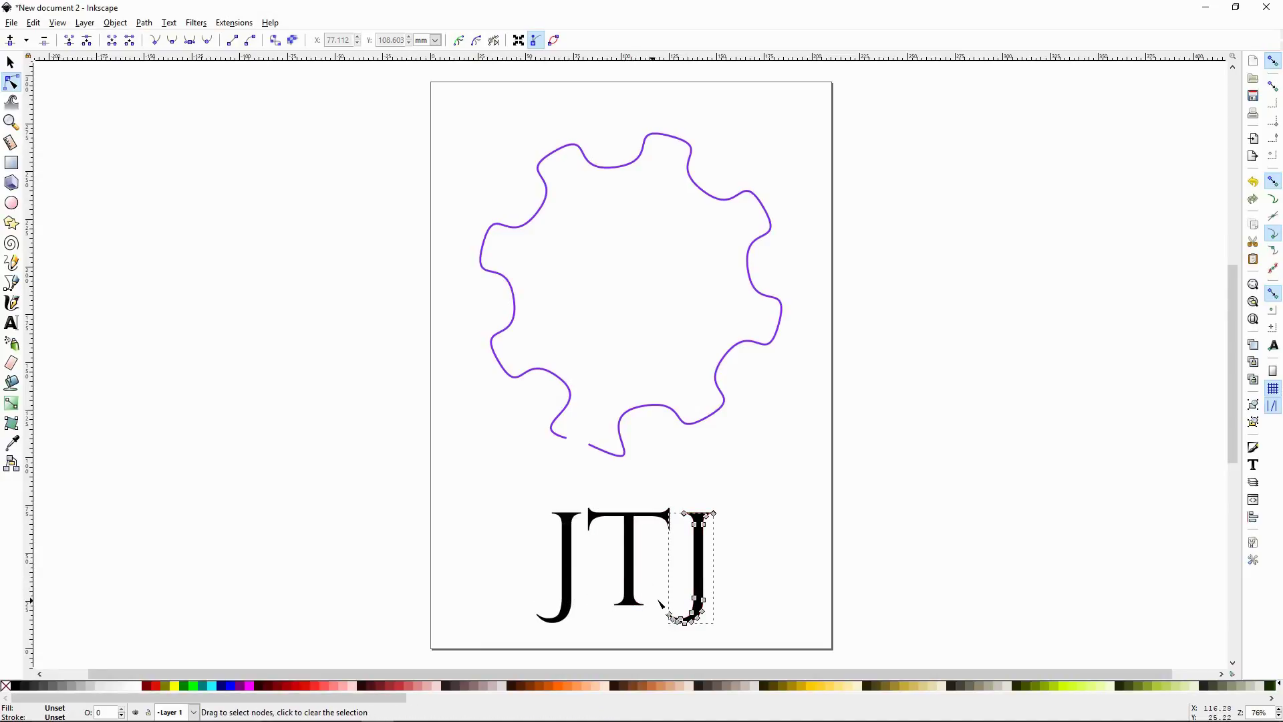
left_click(569, 528)
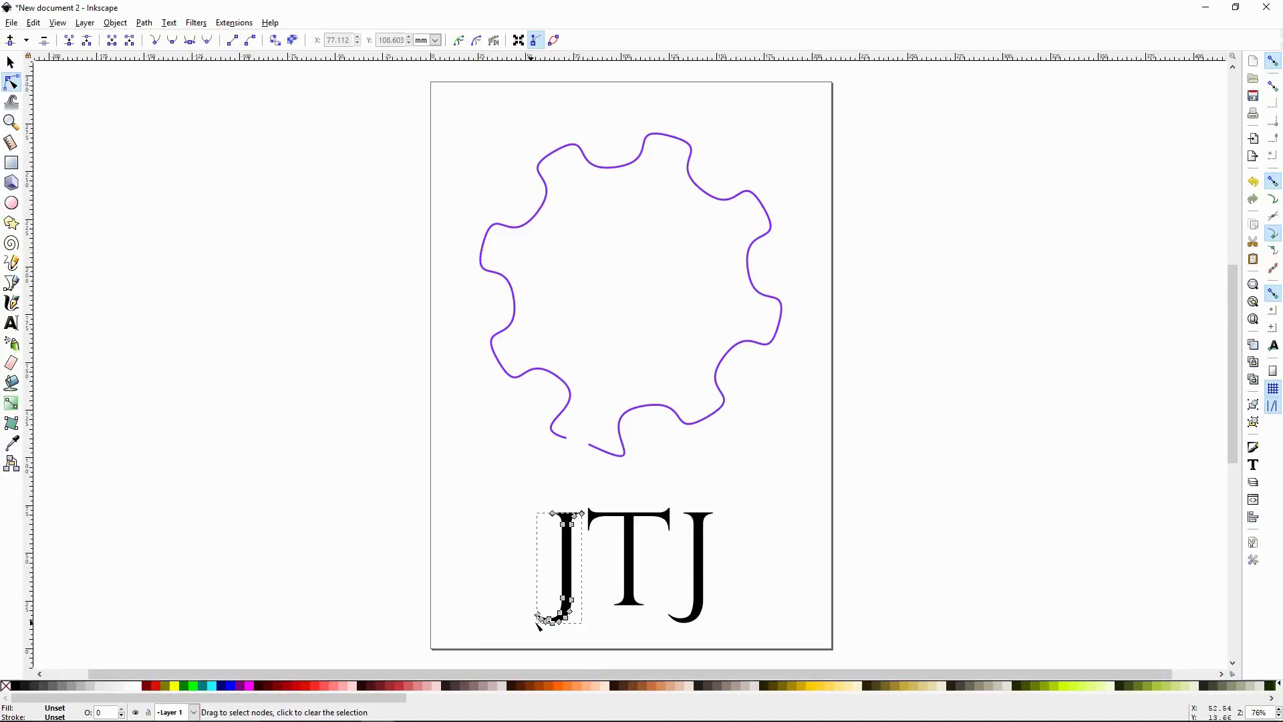
Stretch the first J's tail, then undo it to restore the letter's original shape.
mouse_move(538, 614)
left_mouse_down()
mouse_move(521, 597)
mouse_move(546, 620)
left_mouse_up()
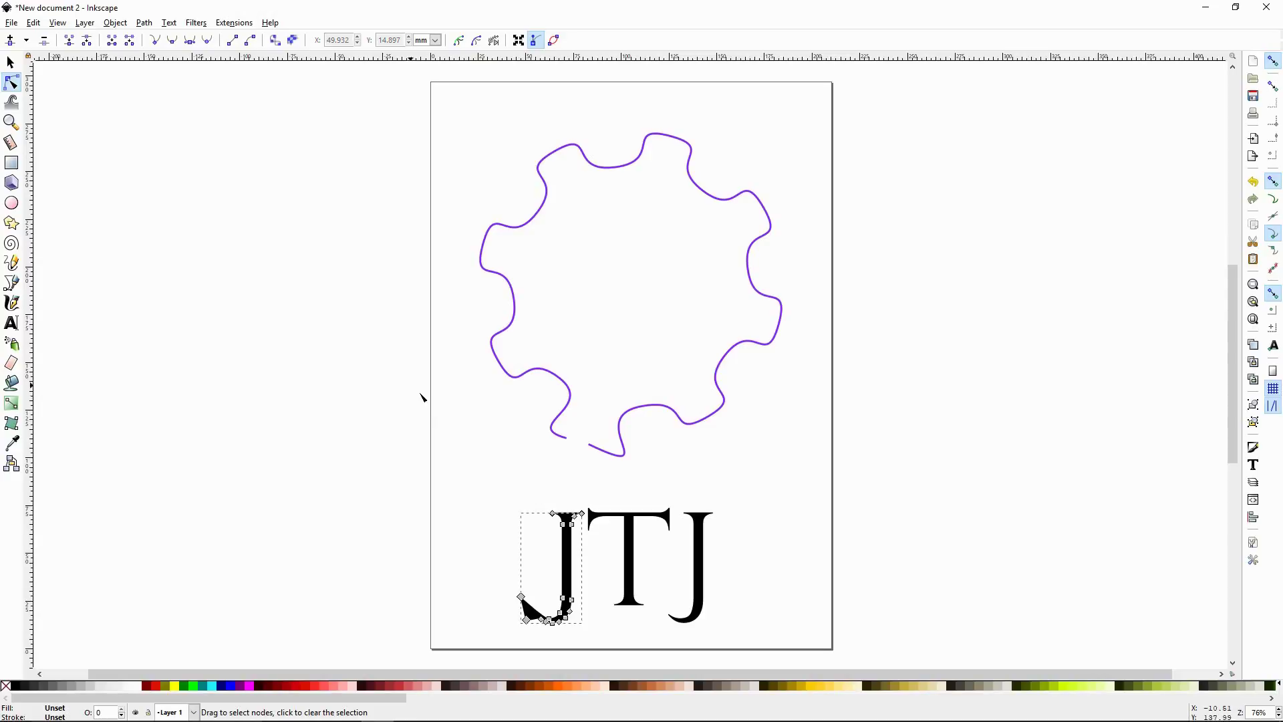
left_click(10, 63)
left_click(441, 446)
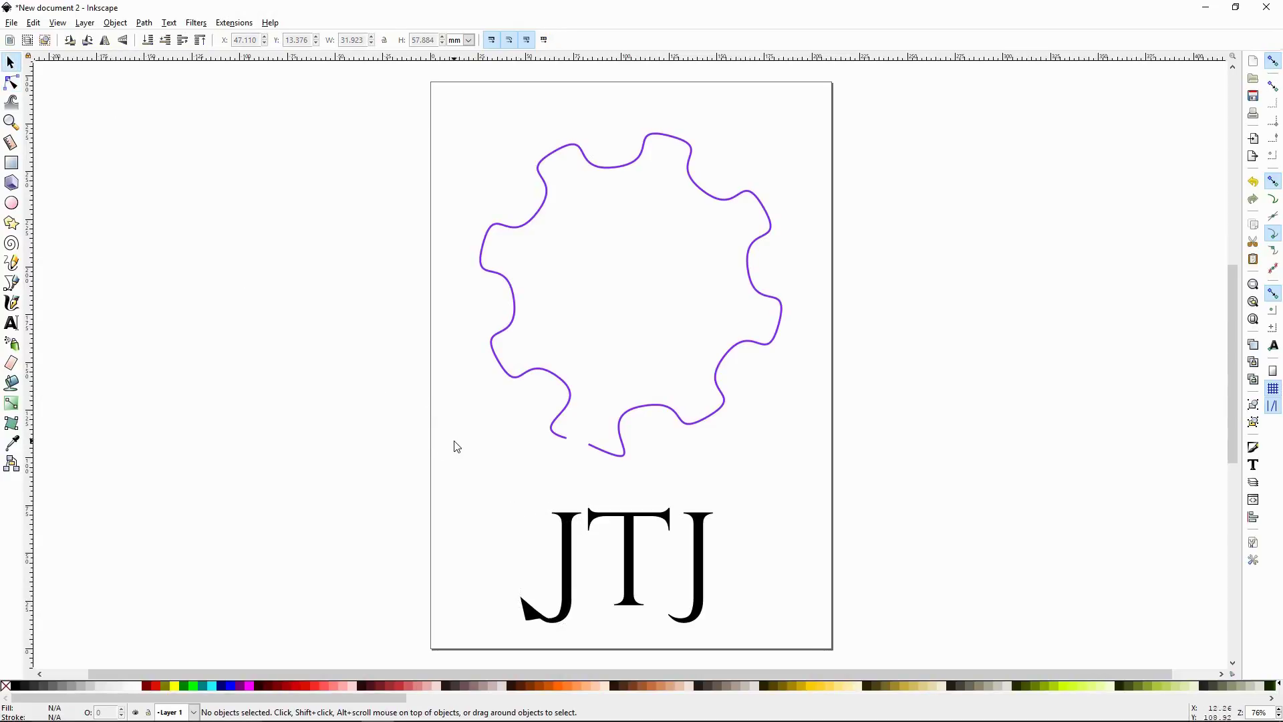
key("ctrl+z")
left_click(12, 83)
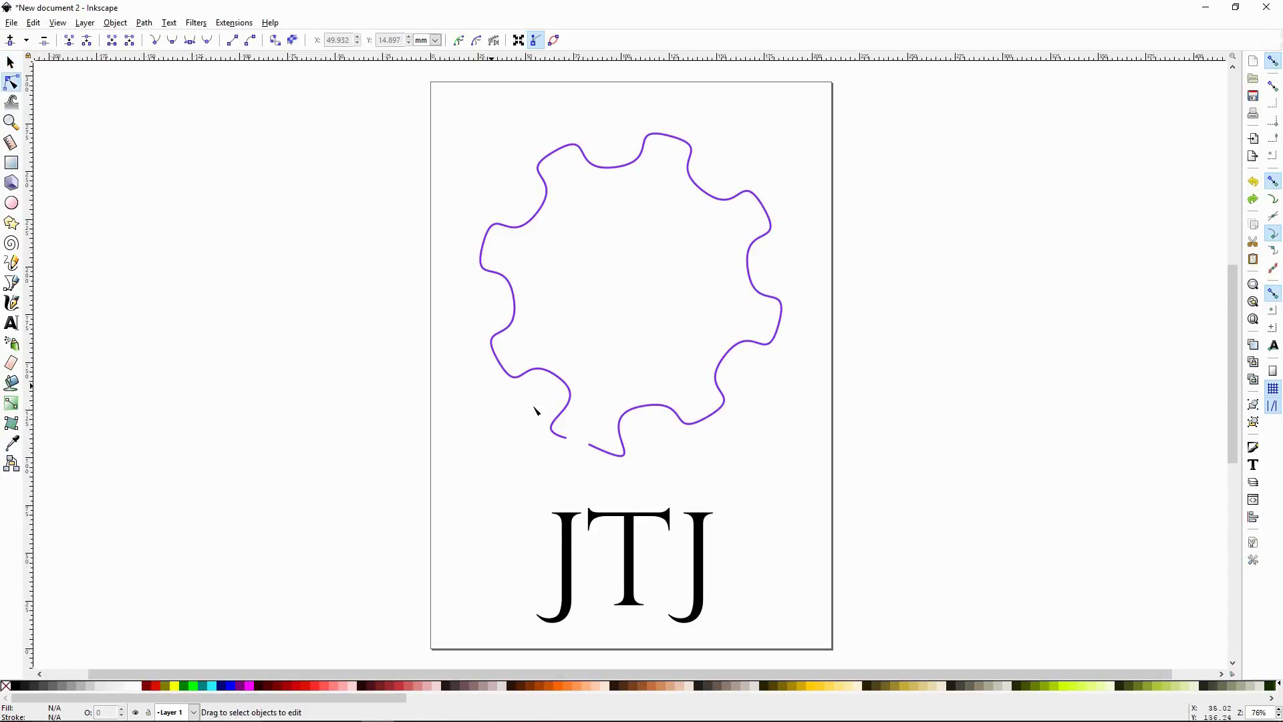